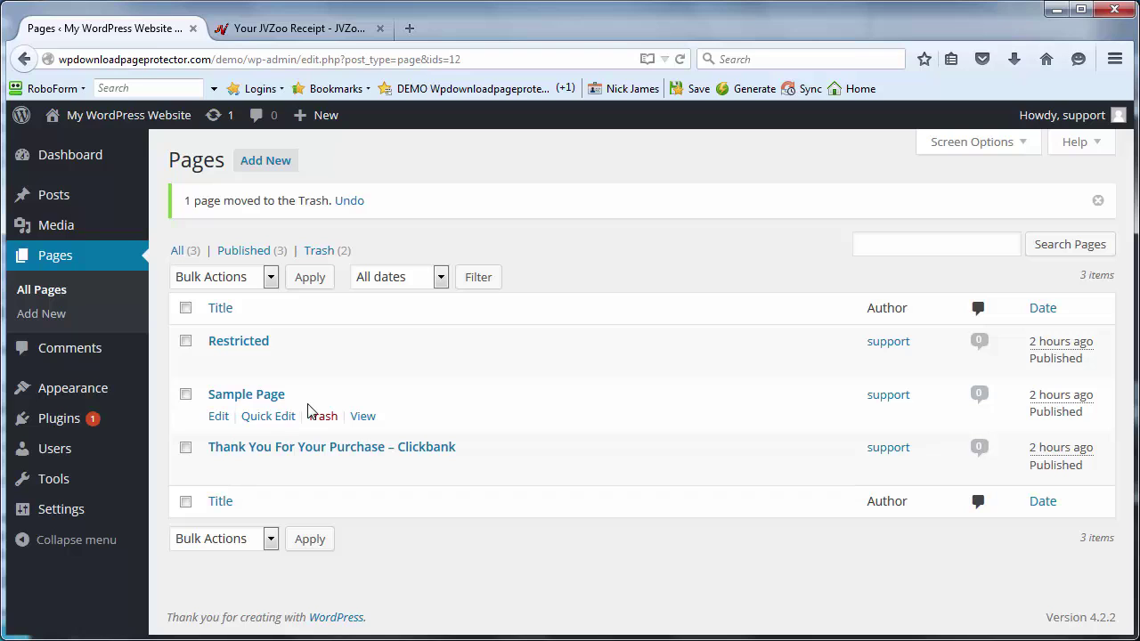
# Create a new page titled 'Thank You Page For JVZoo' with the line 'Thank you for your purchase click here to download your product'
pyautogui.click(265, 161)
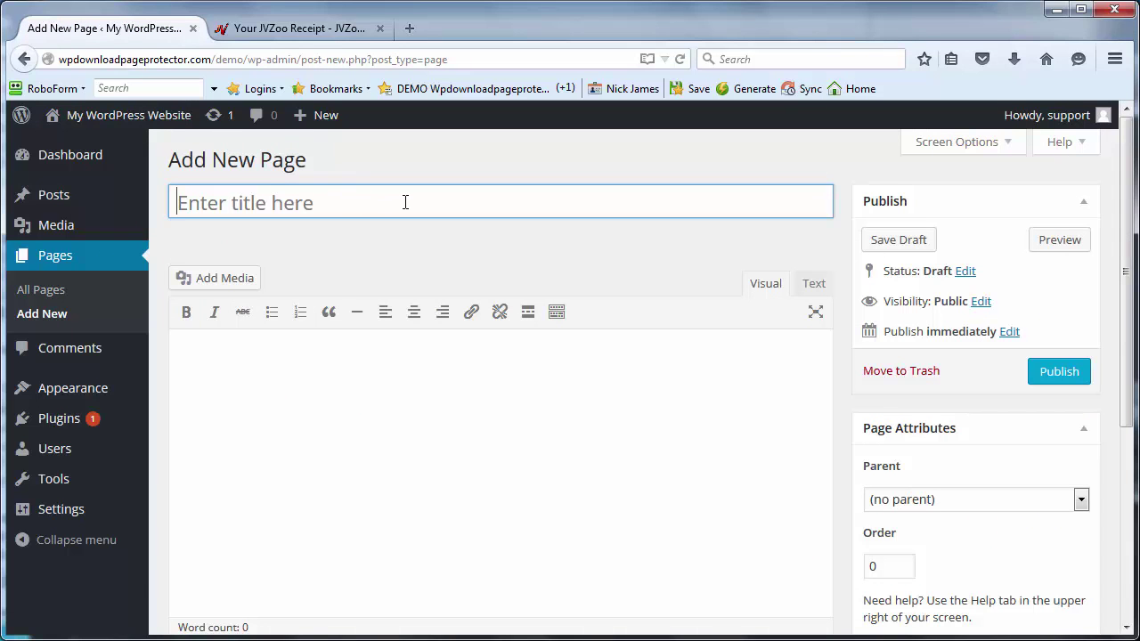
pyautogui.write('Thank')
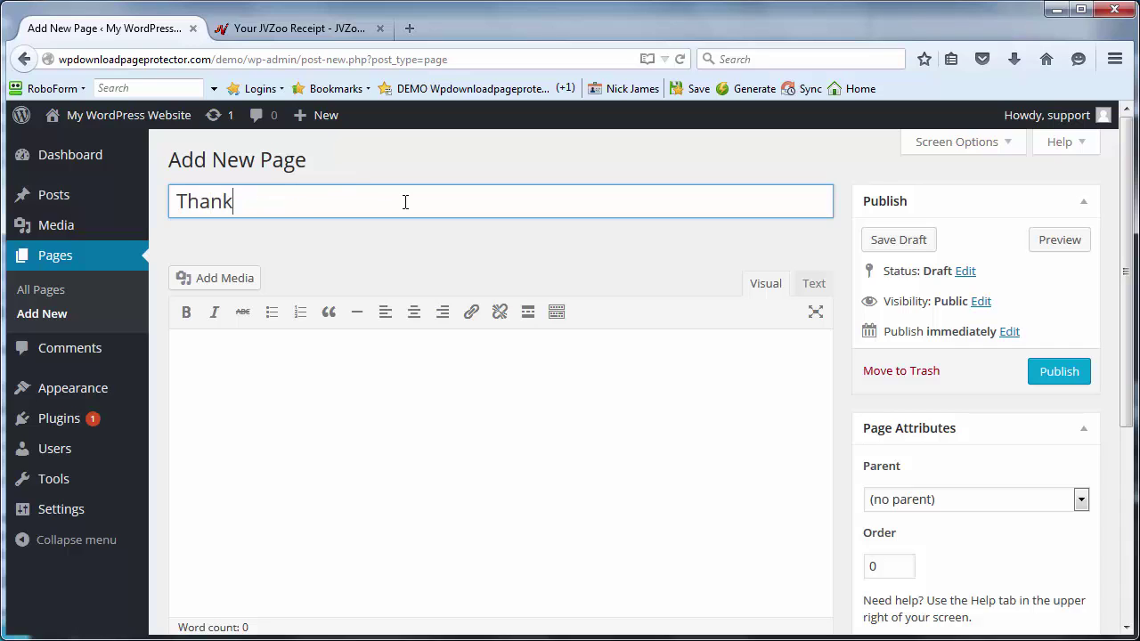
pyautogui.write(' You Page For ')
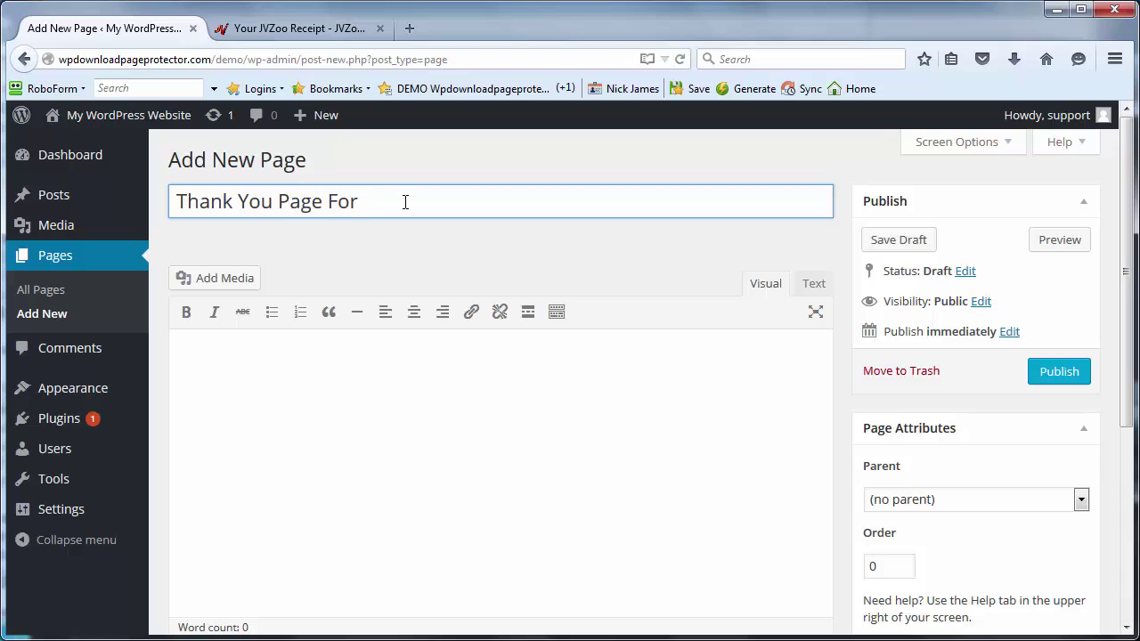
pyautogui.write('PayPa')
pyautogui.press('BackSpace')
pyautogui.press('BackSpace')
pyautogui.press('BackSpace')
pyautogui.press('BackSpace')
pyautogui.press('BackSpace')
pyautogui.write('JVZoo')
pyautogui.click(463, 356)
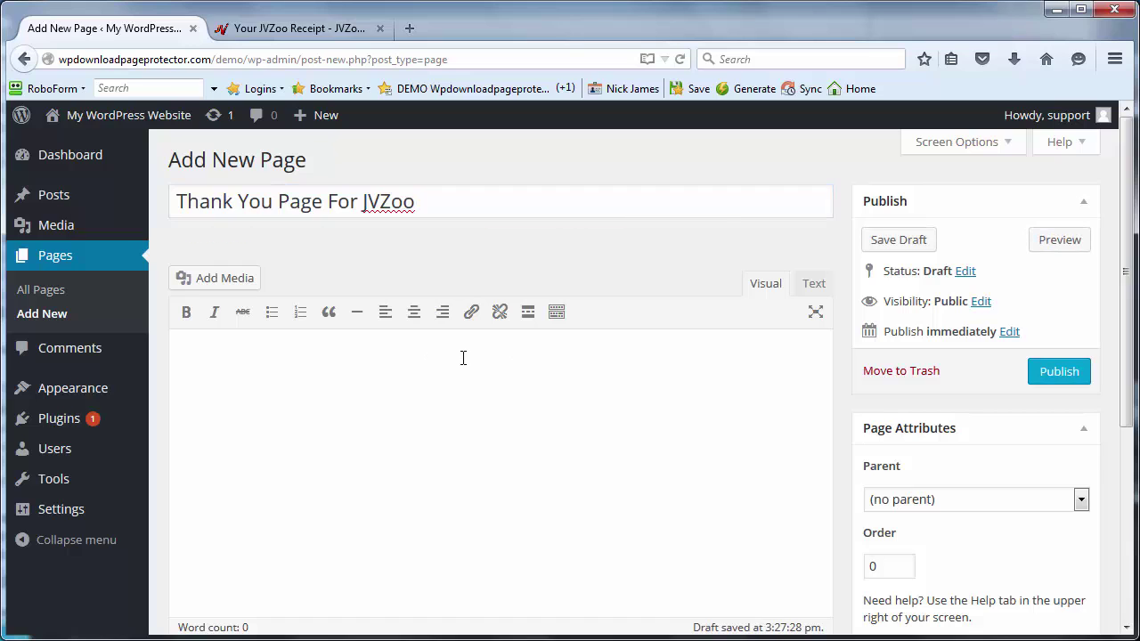
pyautogui.write('Thank you for y')
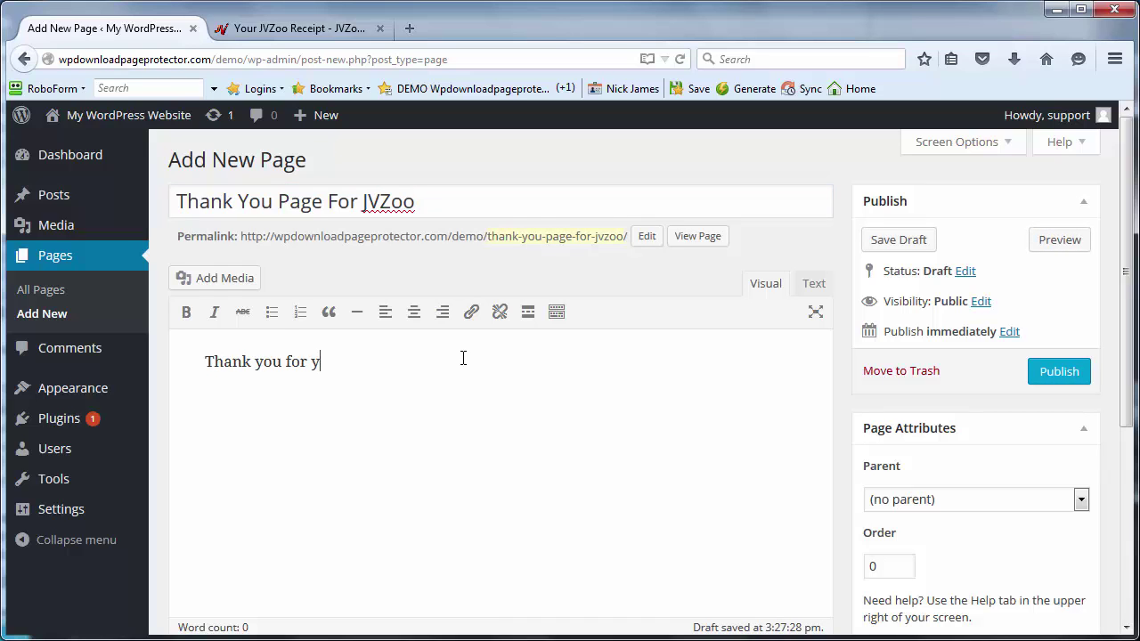
pyautogui.write('our purchase ')
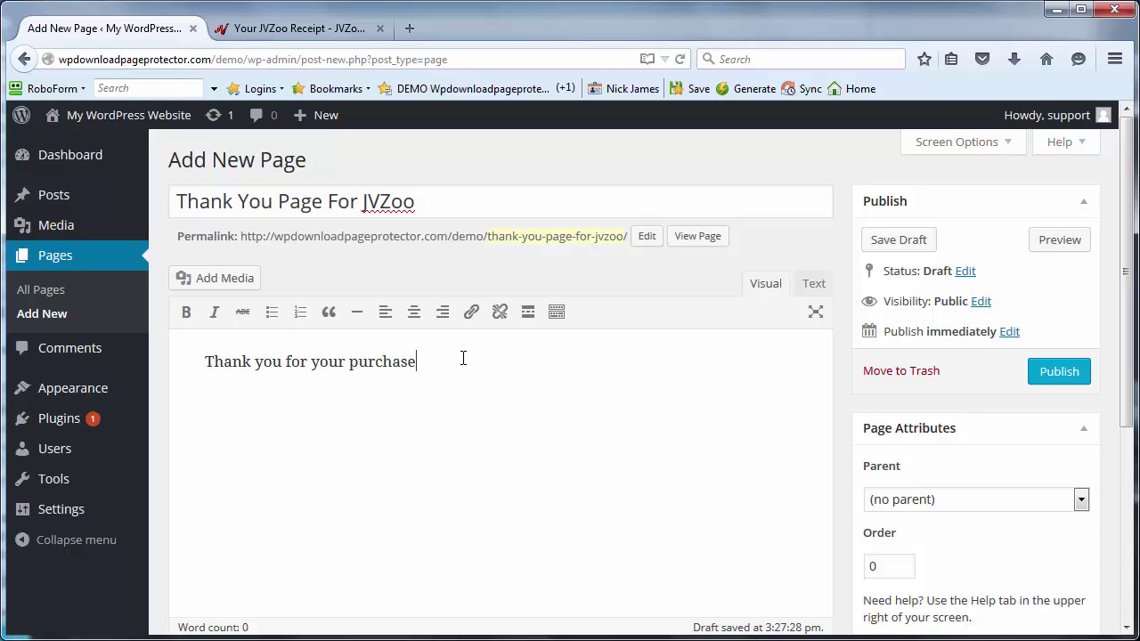
pyautogui.write('click here to downloa')
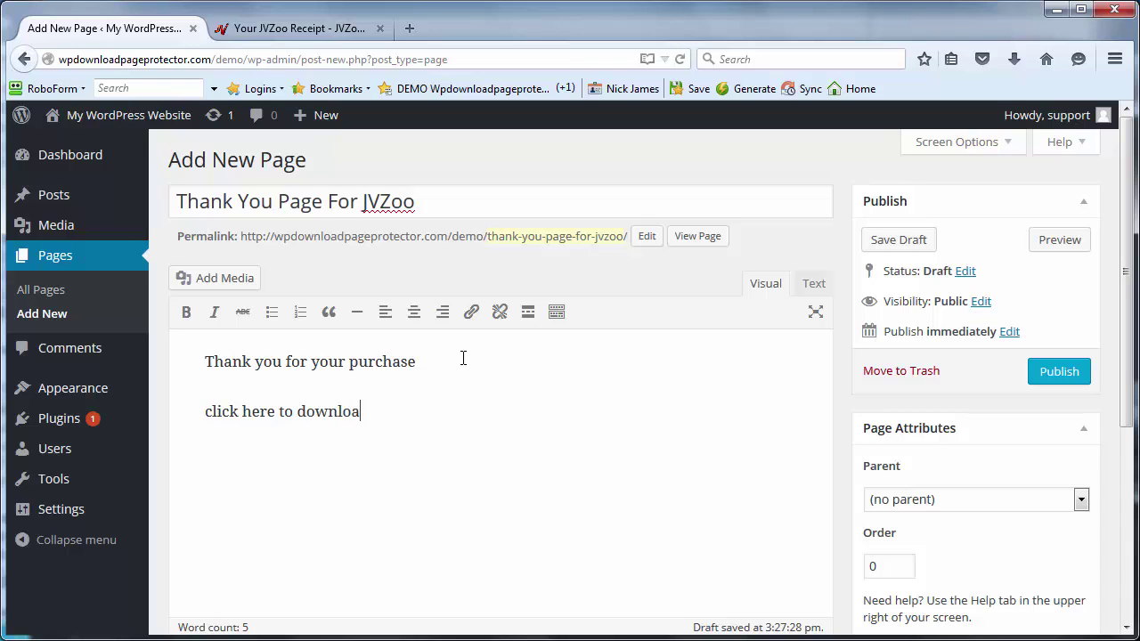
pyautogui.write('d your product.')
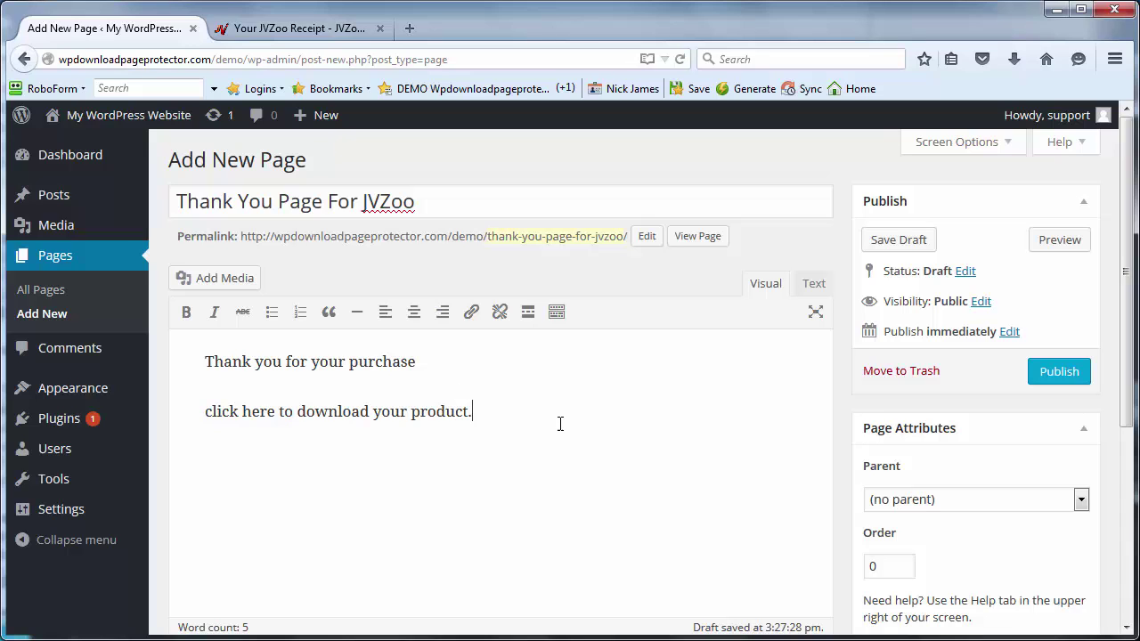
pyautogui.moveTo(468, 411); pyautogui.dragTo(198, 411)
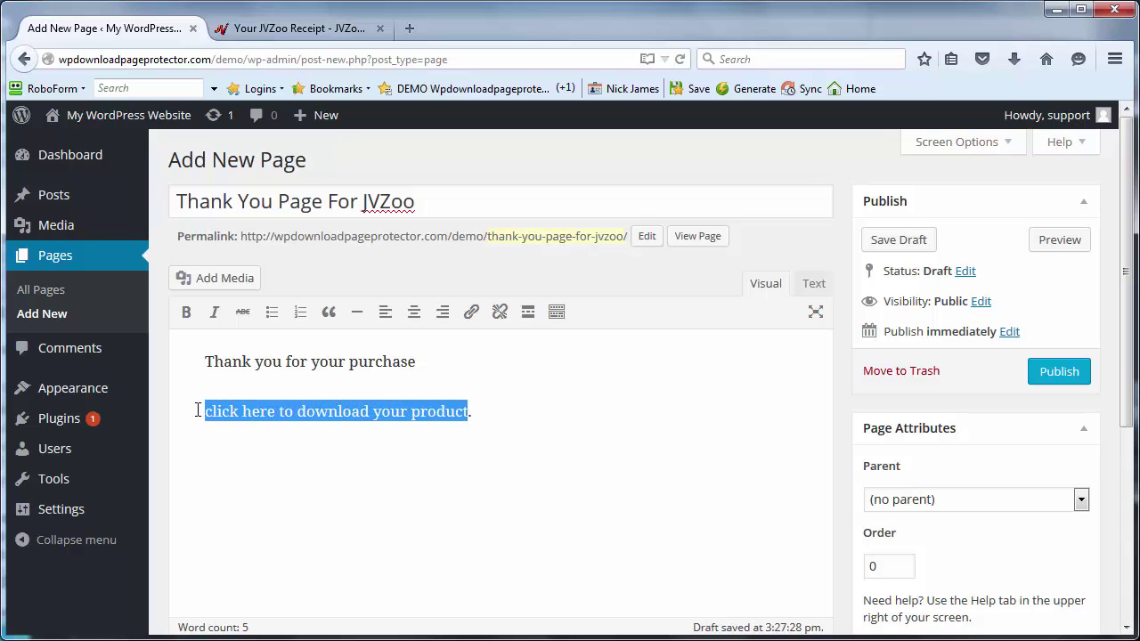
pyautogui.click(469, 312)
pyautogui.write('http://w')
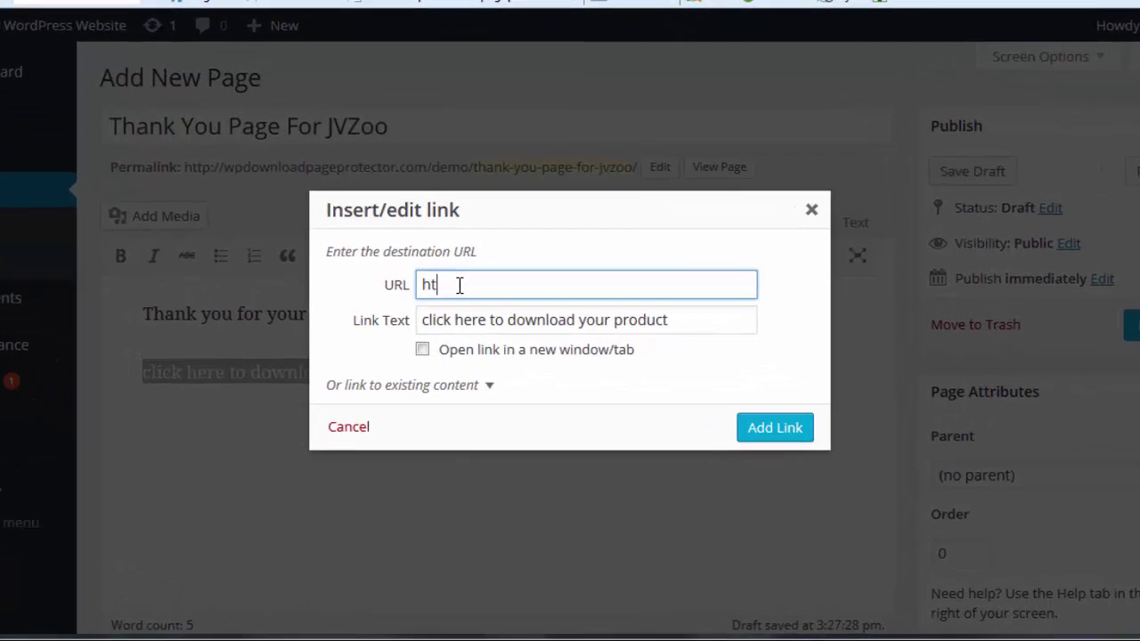
pyautogui.write('ww')
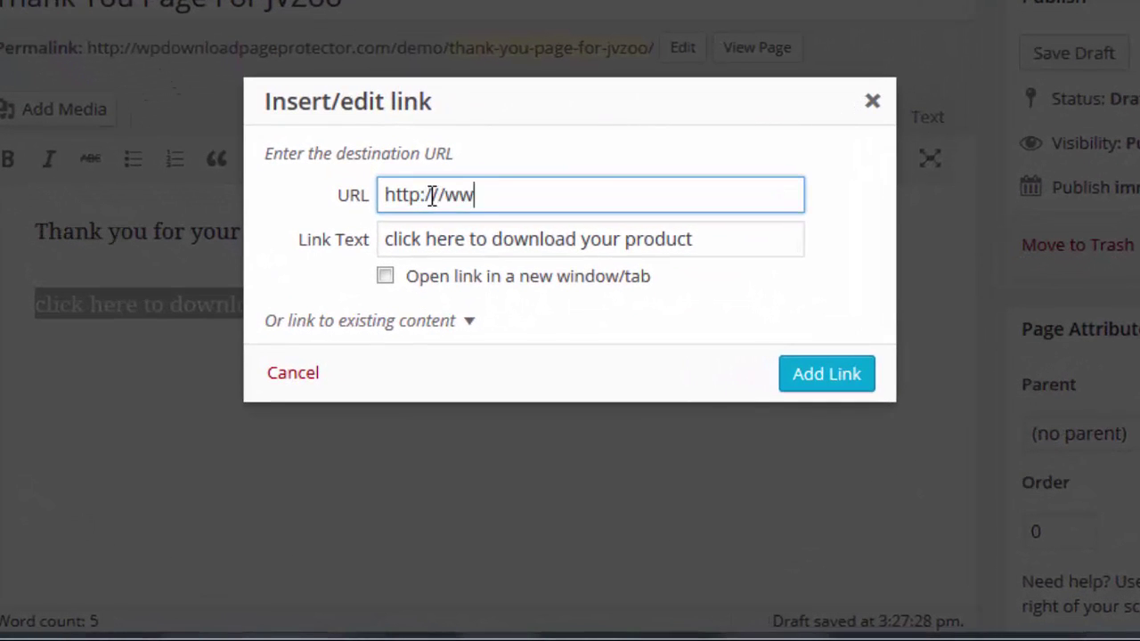
pyautogui.write('.Google.com')
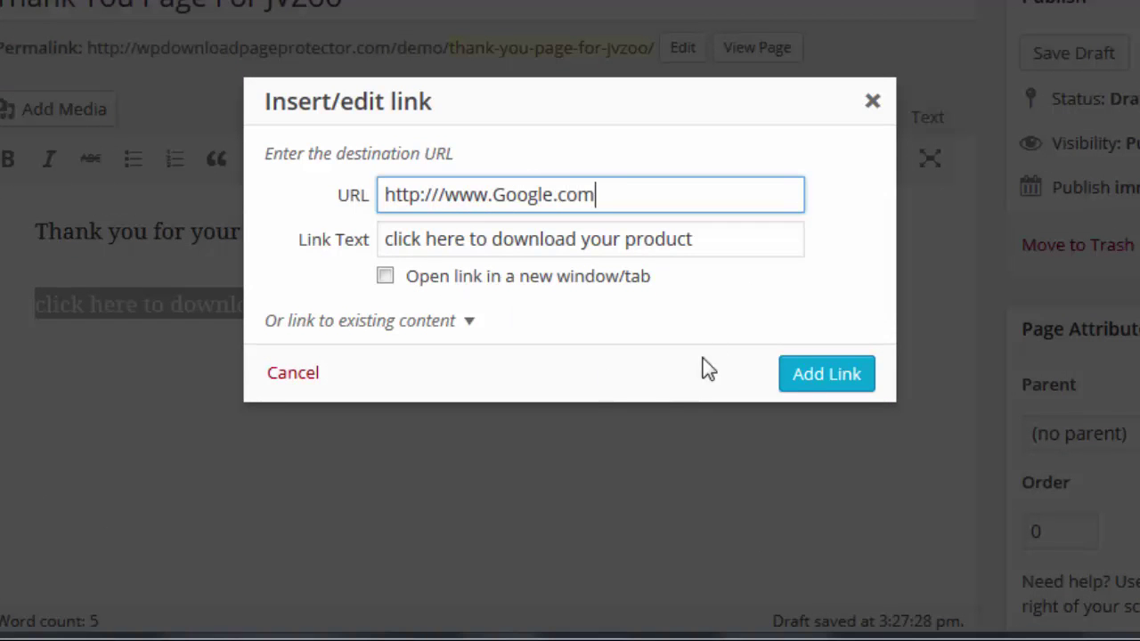
pyautogui.click(805, 382)
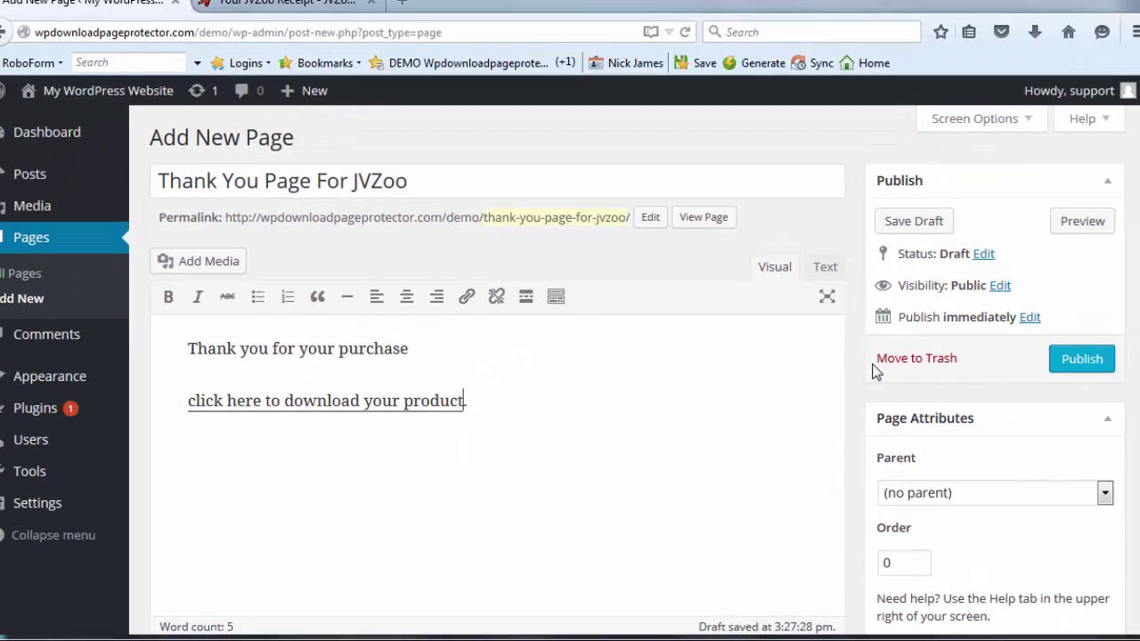
# Set WPDownloadPageProtector to Yes with JVZoo as the payment gateway
pyautogui.scroll(-2, 915, 293)
pyautogui.scroll(-2, 841, 395)
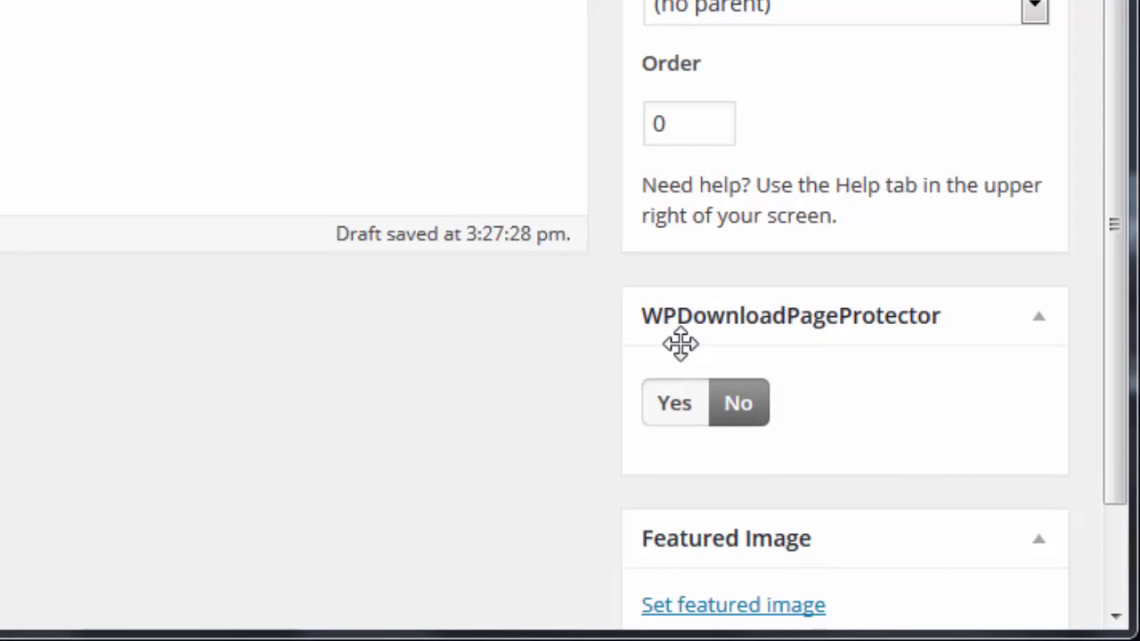
pyautogui.click(674, 411)
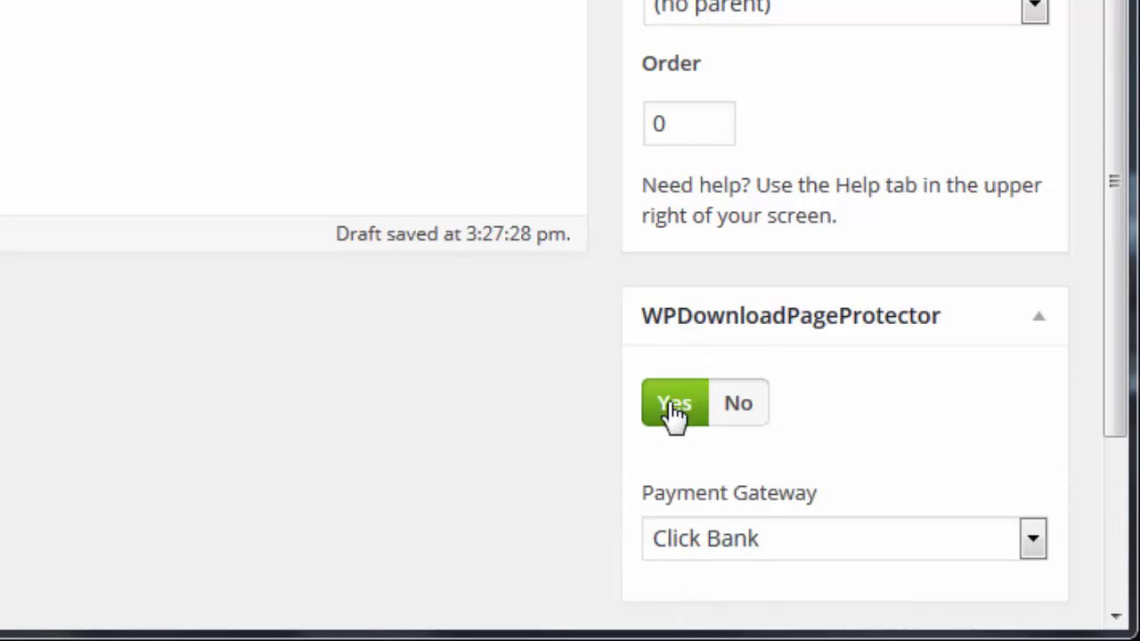
pyautogui.scroll(-1, 681, 450)
pyautogui.click(704, 452)
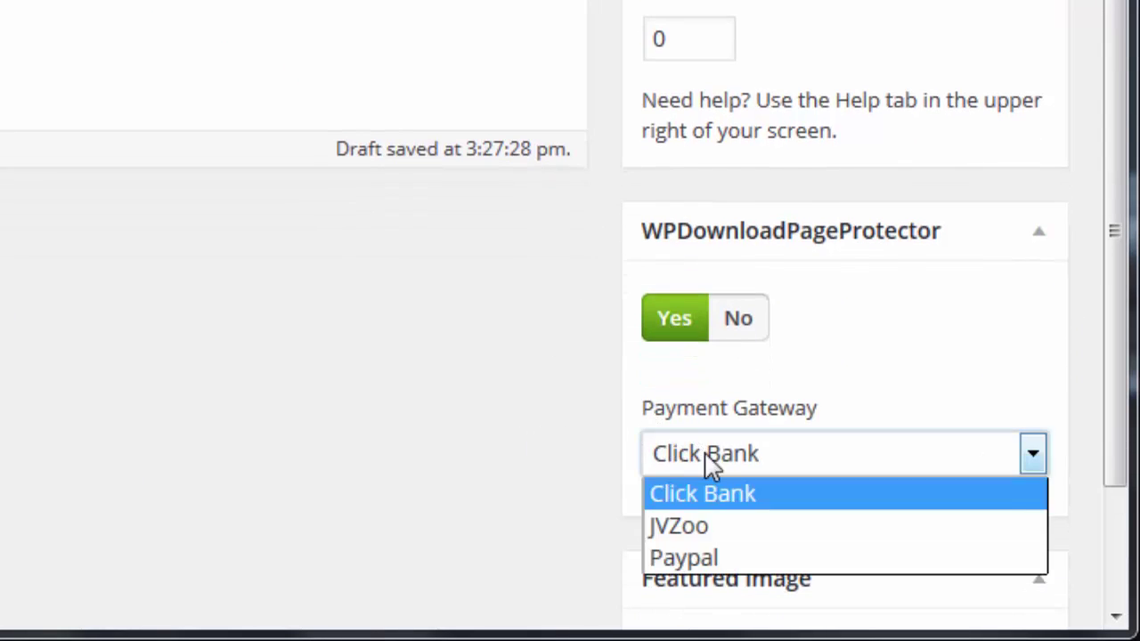
pyautogui.click(717, 527)
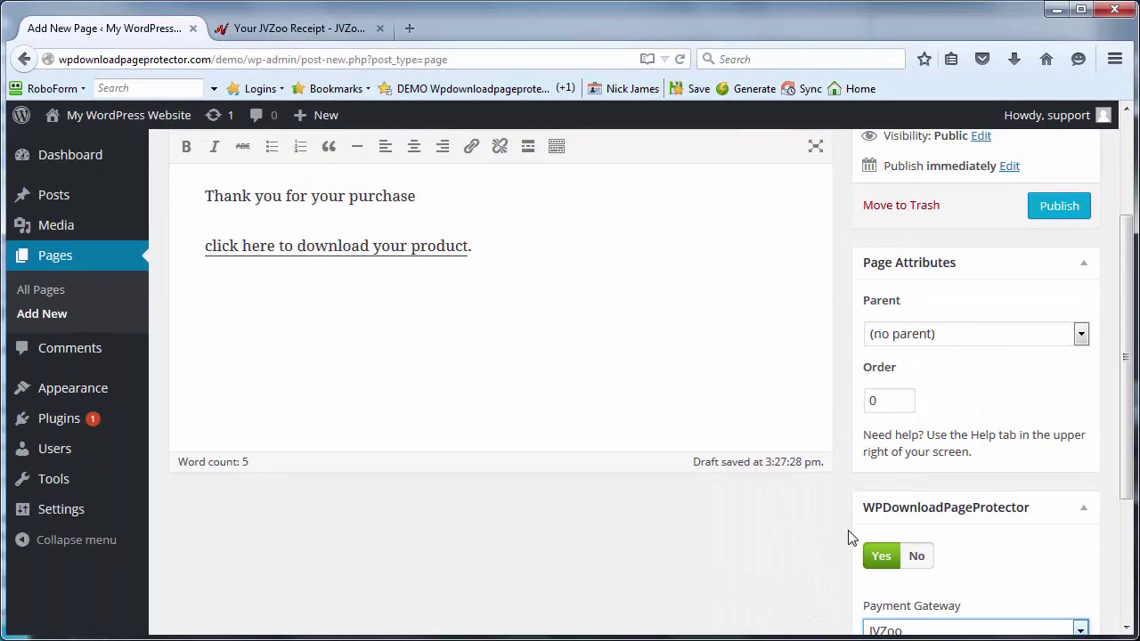
pyautogui.scroll(3, 849, 538)
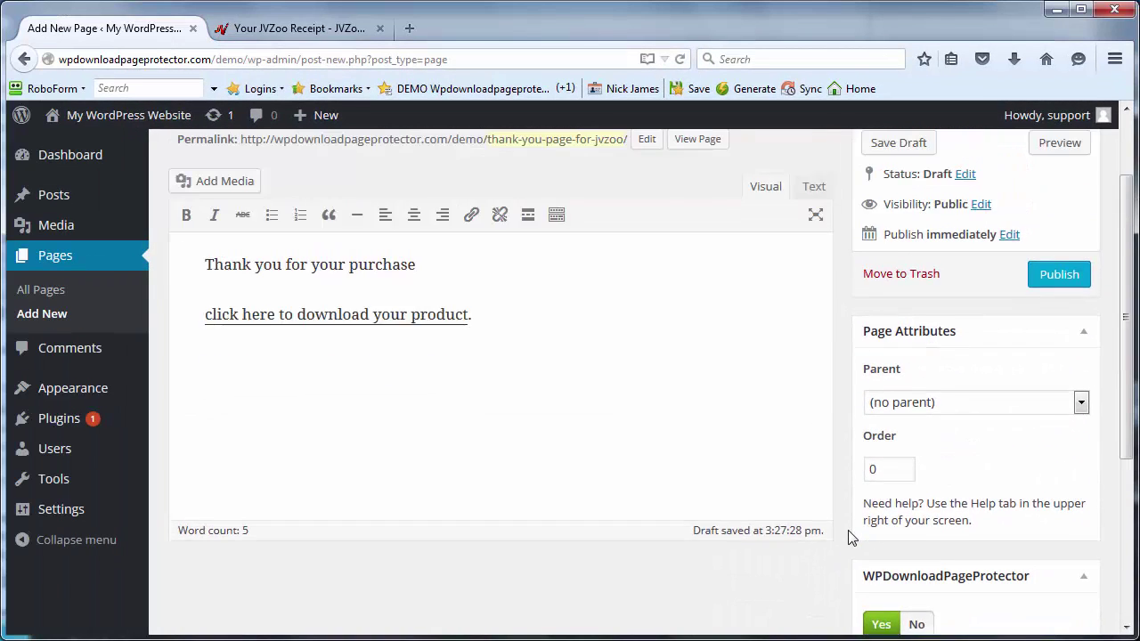
# Publish the page, check that visiting it shows Restricted, and copy its address
pyautogui.click(1054, 355)
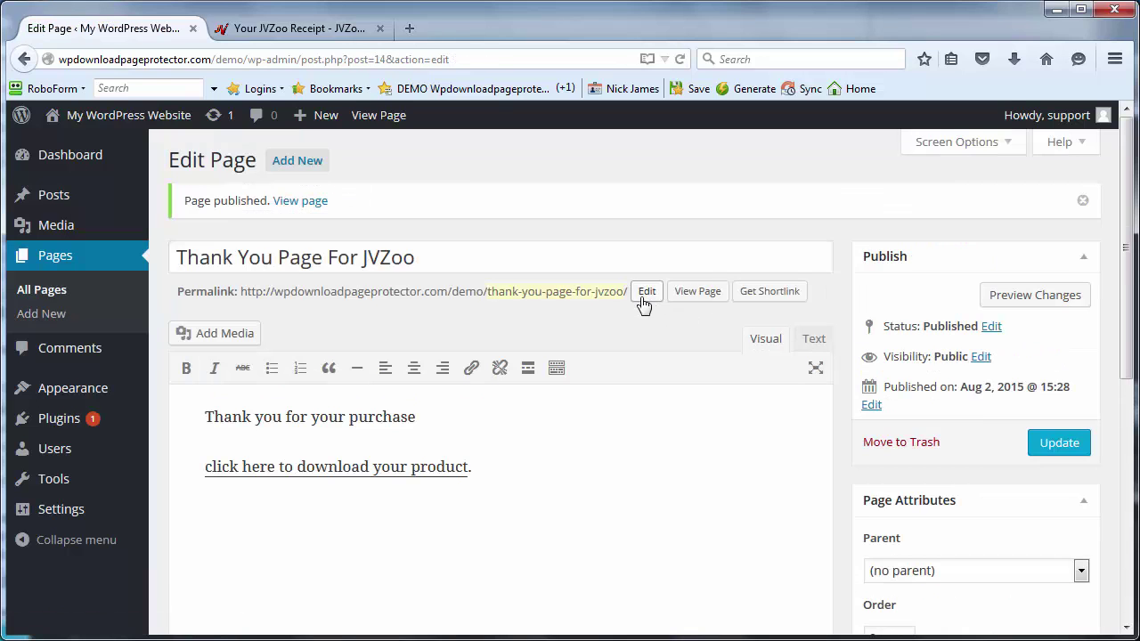
pyautogui.click(700, 301)
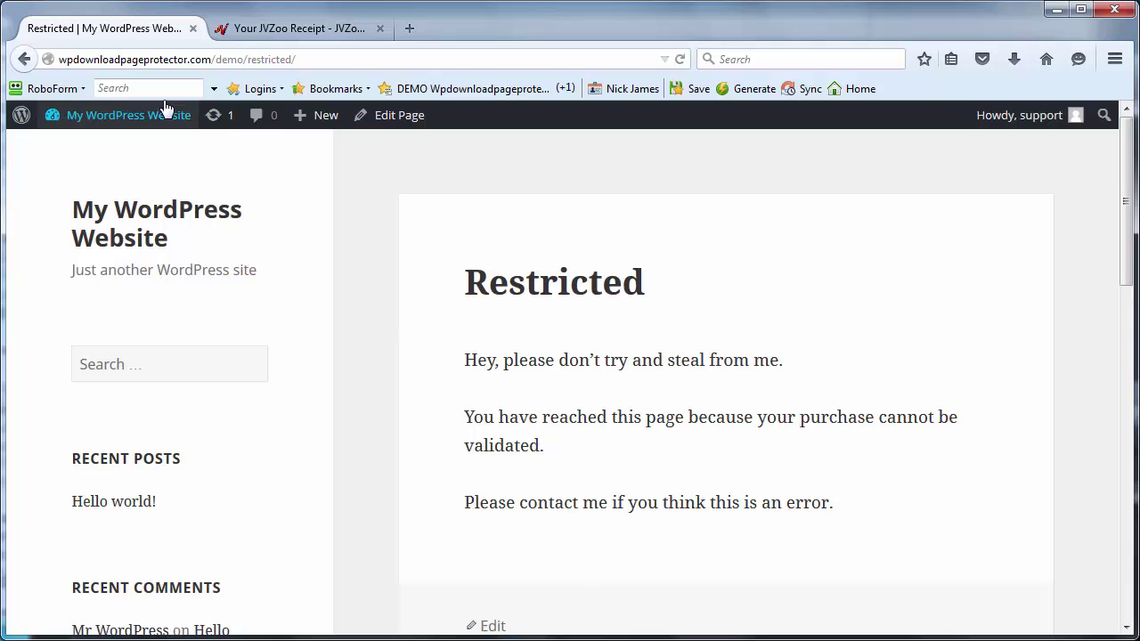
pyautogui.click(25, 60)
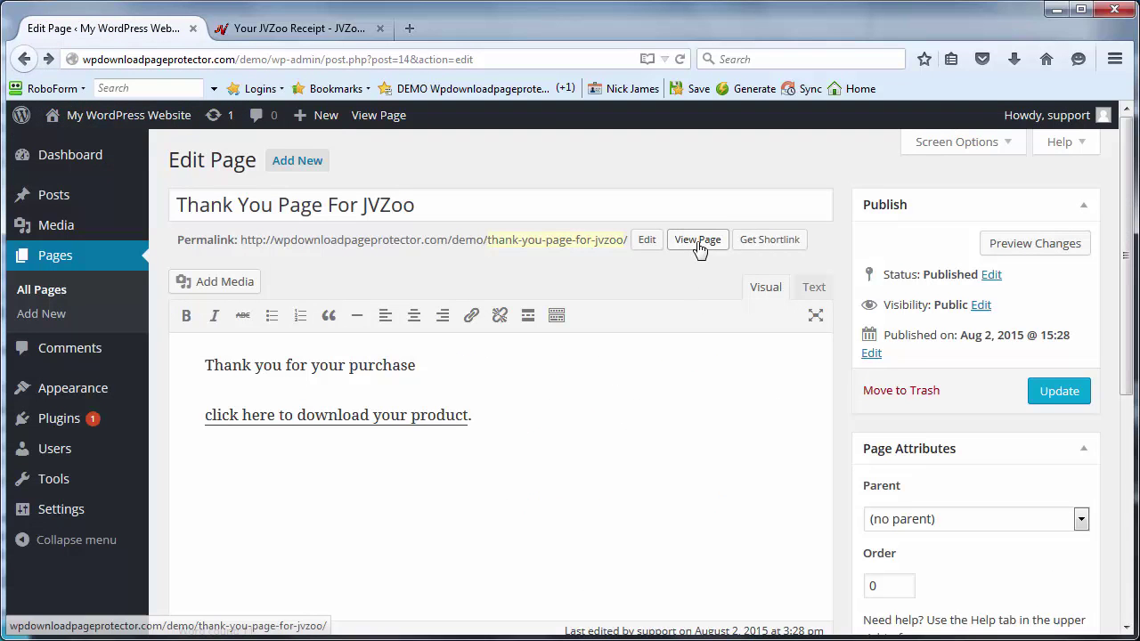
pyautogui.rightClick(698, 240)
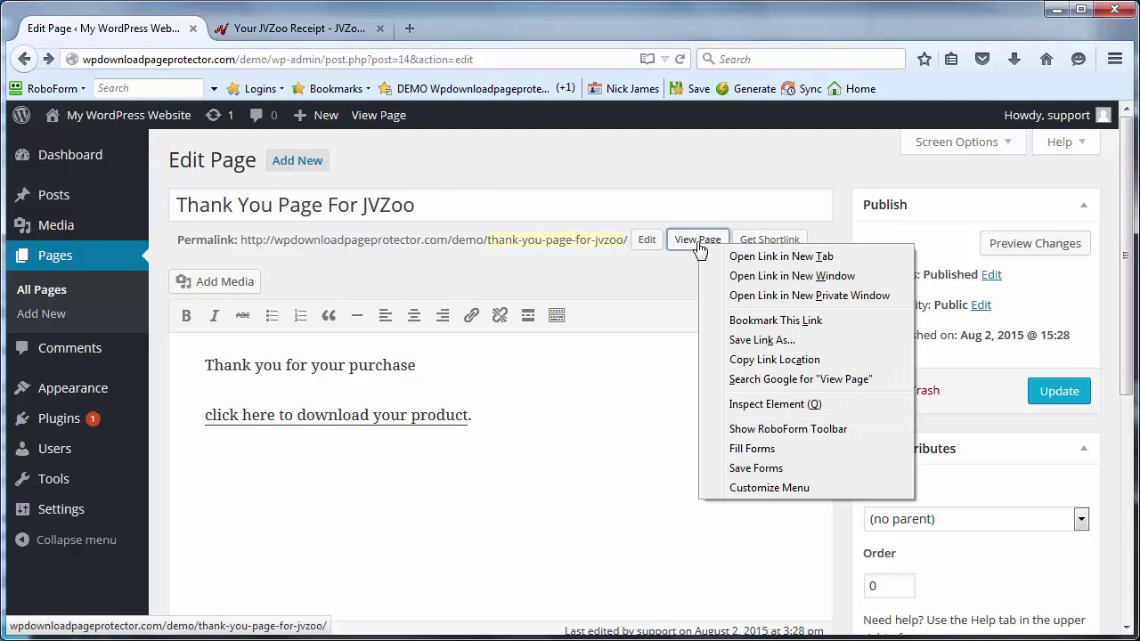
pyautogui.click(764, 365)
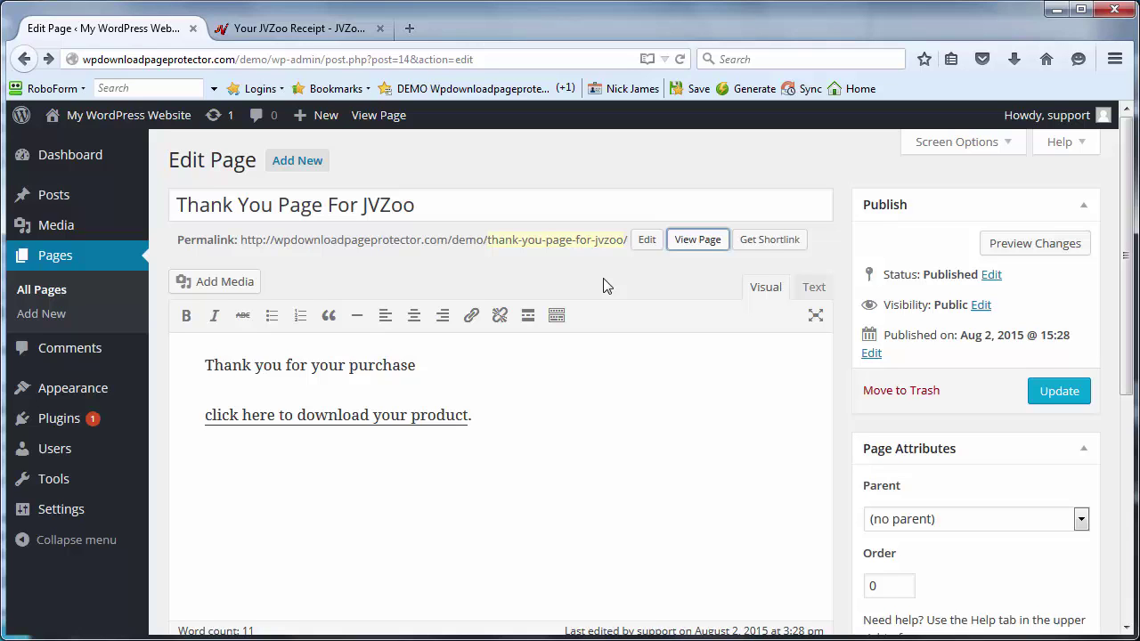
# Open the JVZoo account details and the JVZIPN Secret Key edit form
pyautogui.hotkey('ctrl', 'Tab')
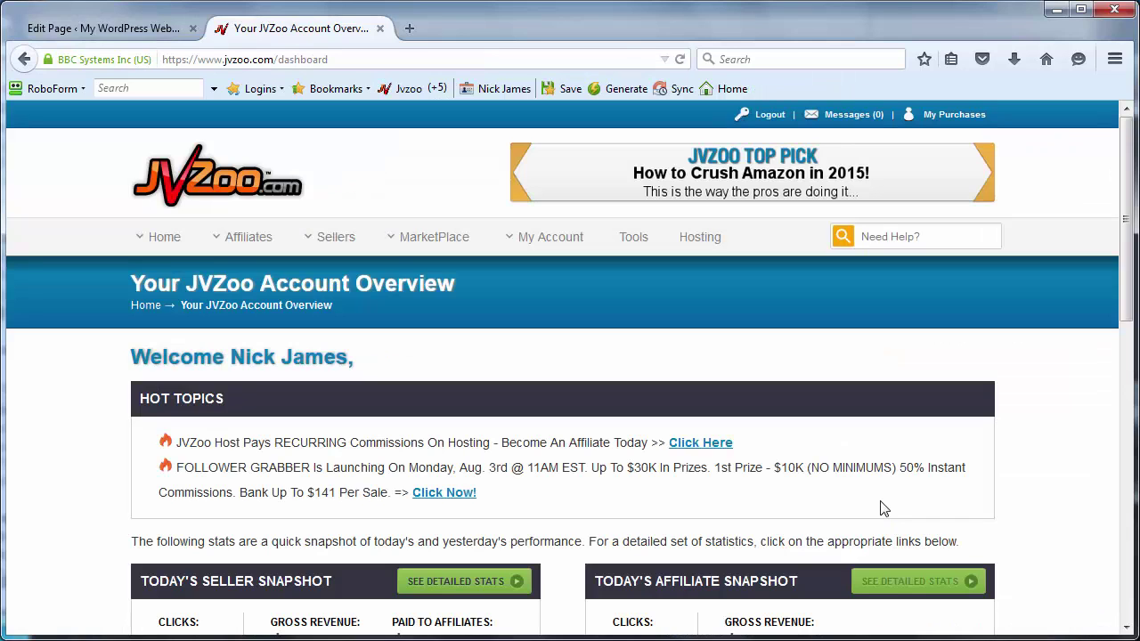
pyautogui.moveTo(563, 245)
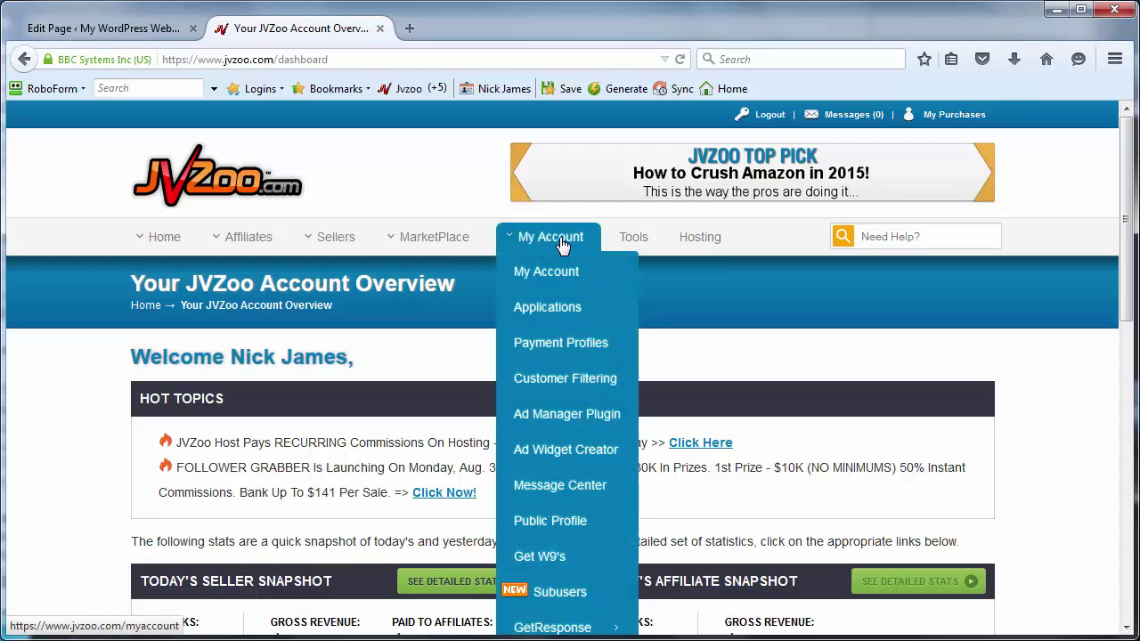
pyautogui.click(560, 277)
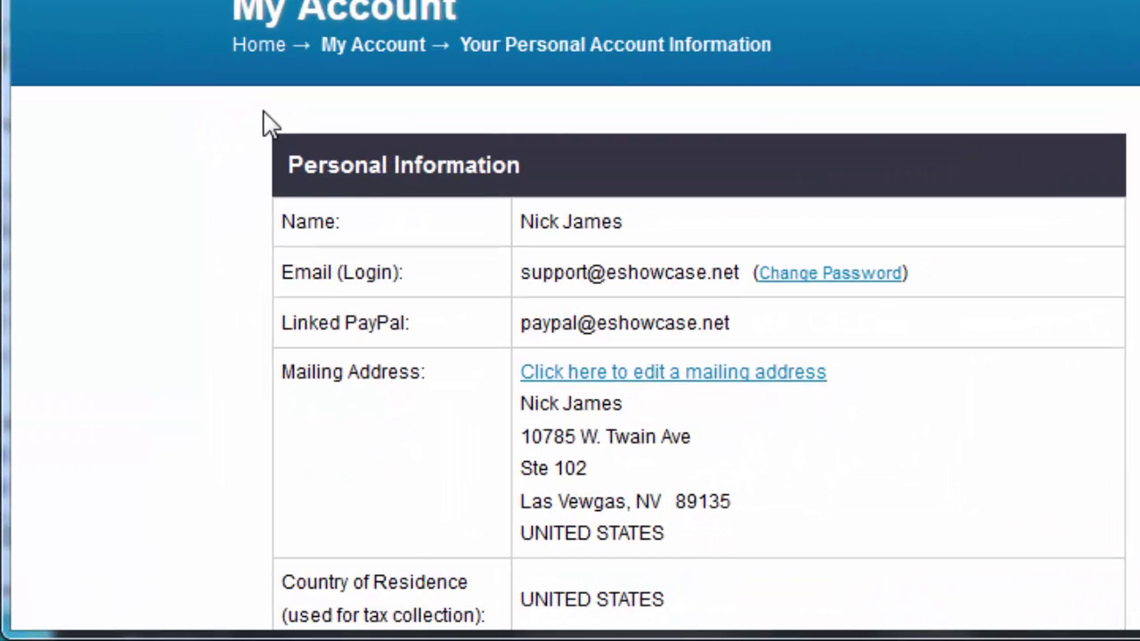
pyautogui.scroll(-5, 271, 125)
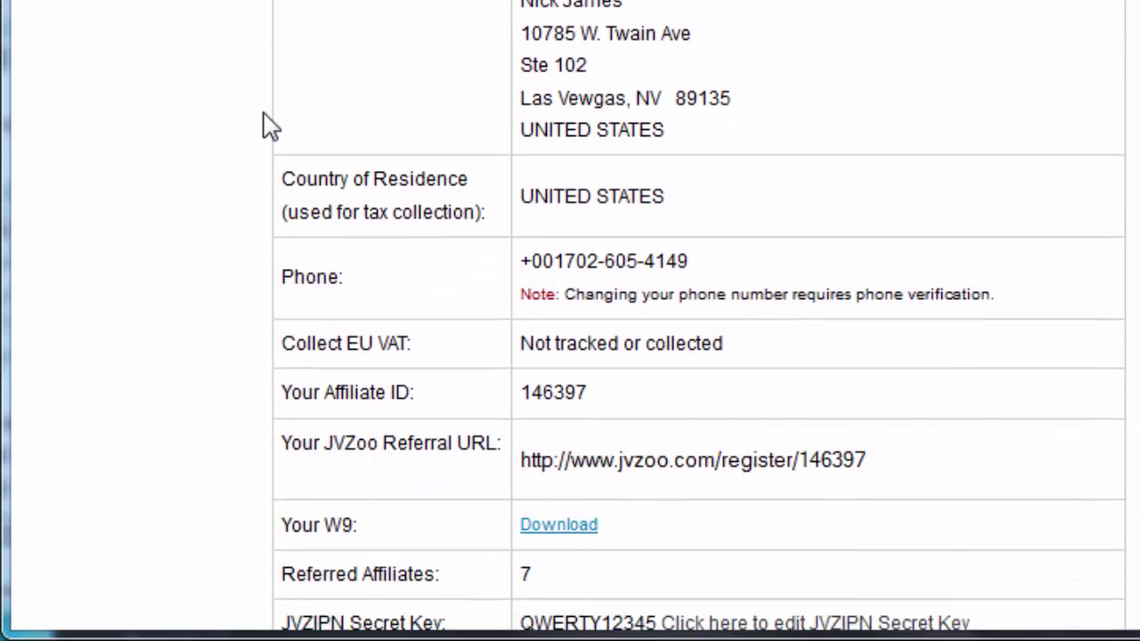
pyautogui.scroll(-3, 271, 124)
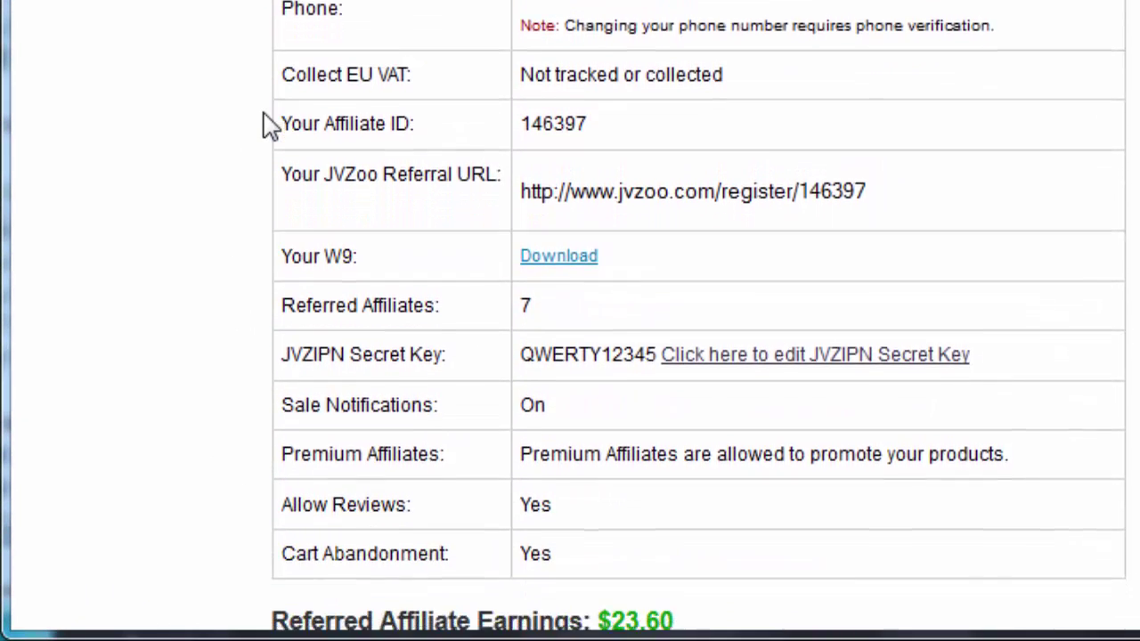
pyautogui.scroll(-2, 267, 122)
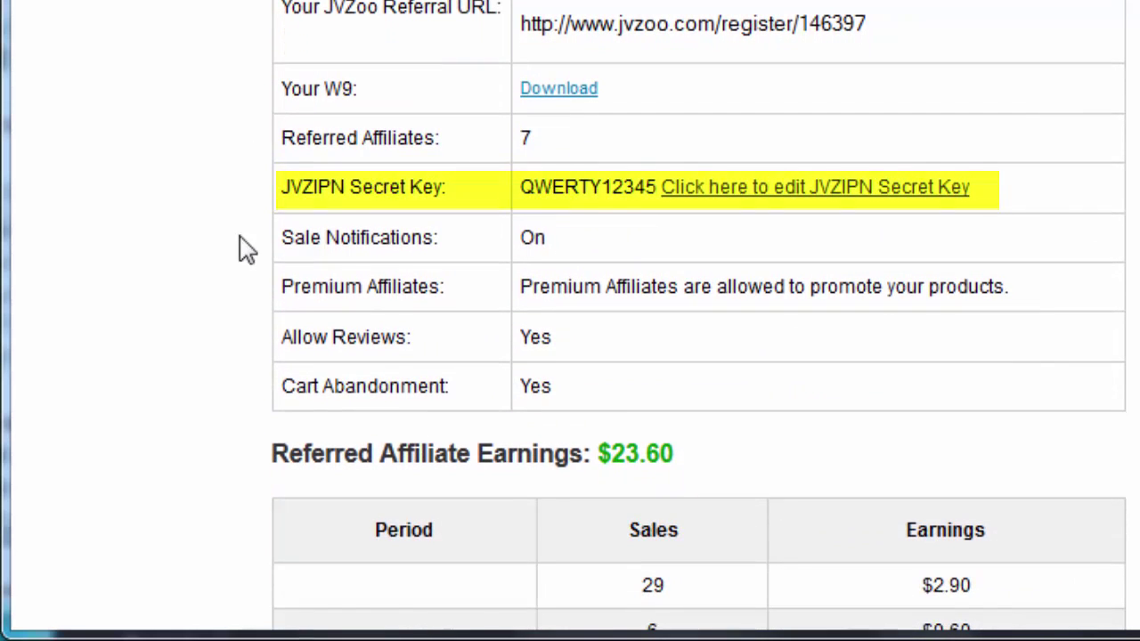
pyautogui.click(788, 198)
# Copy the JVZIPN Secret Key value and save the account settings
pyautogui.scroll(-8, 522, 163)
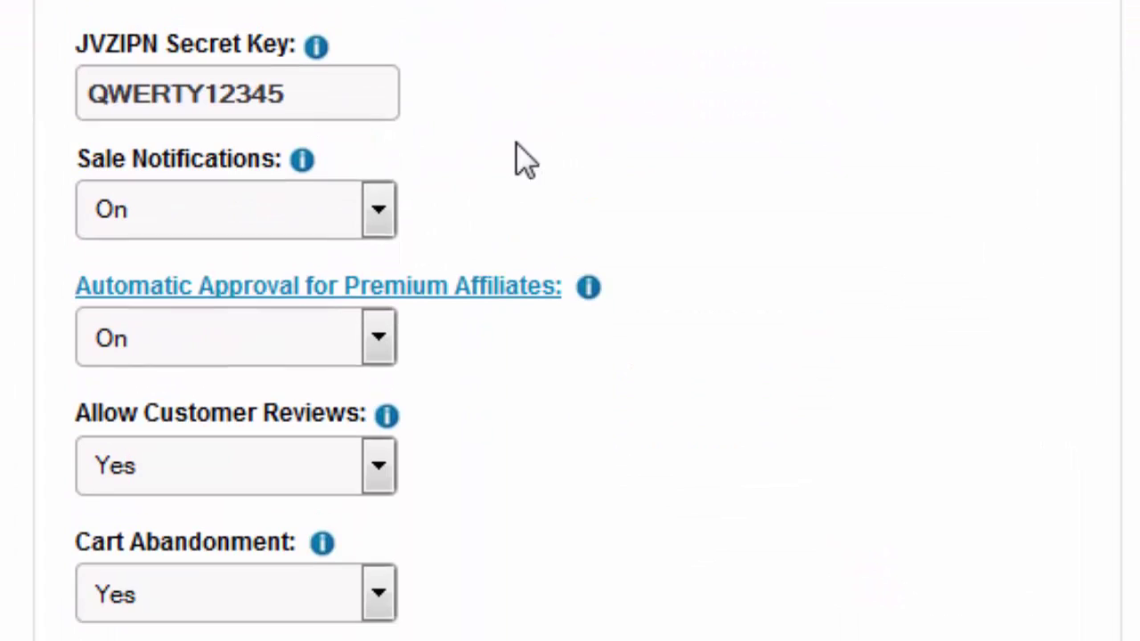
pyautogui.moveTo(316, 45); pyautogui.dragTo(7, 55)
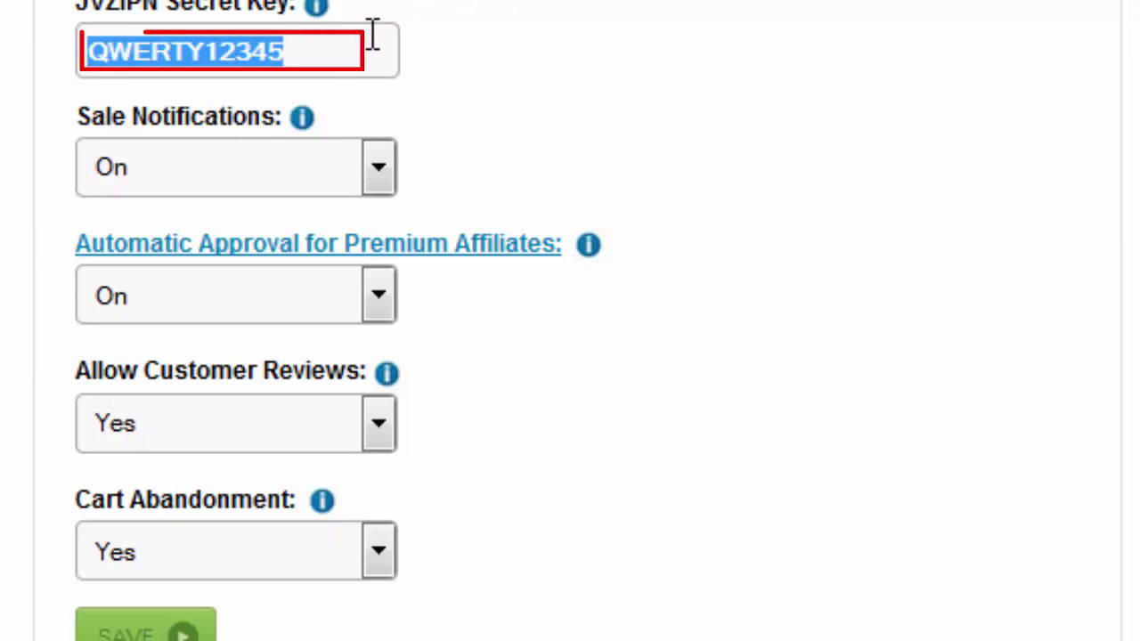
pyautogui.click(340, 51)
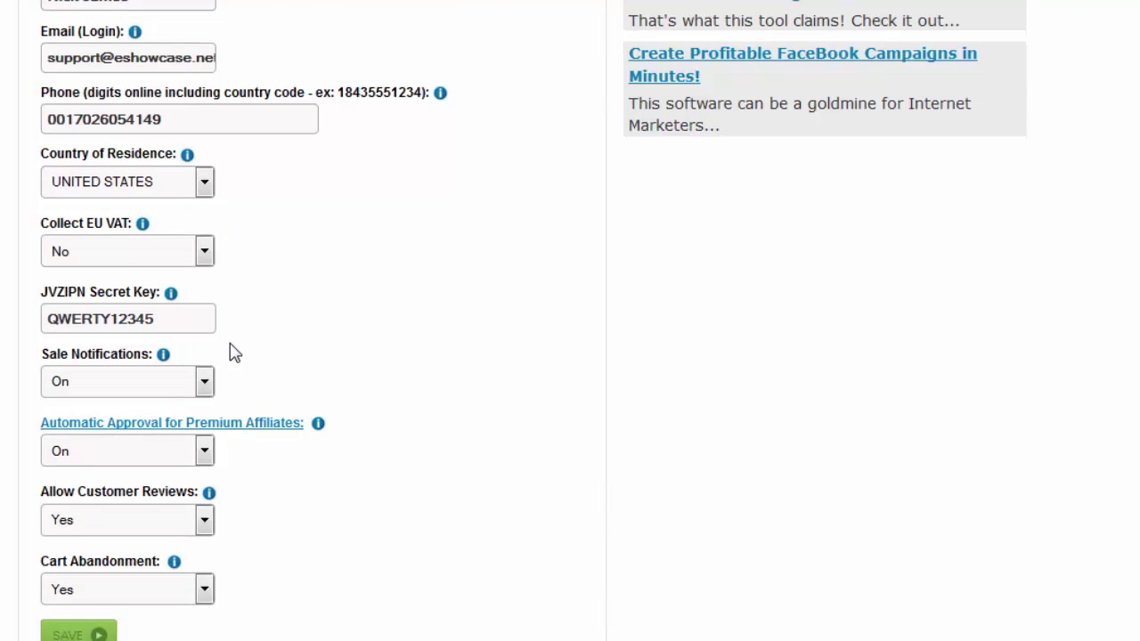
pyautogui.scroll(-1, 235, 351)
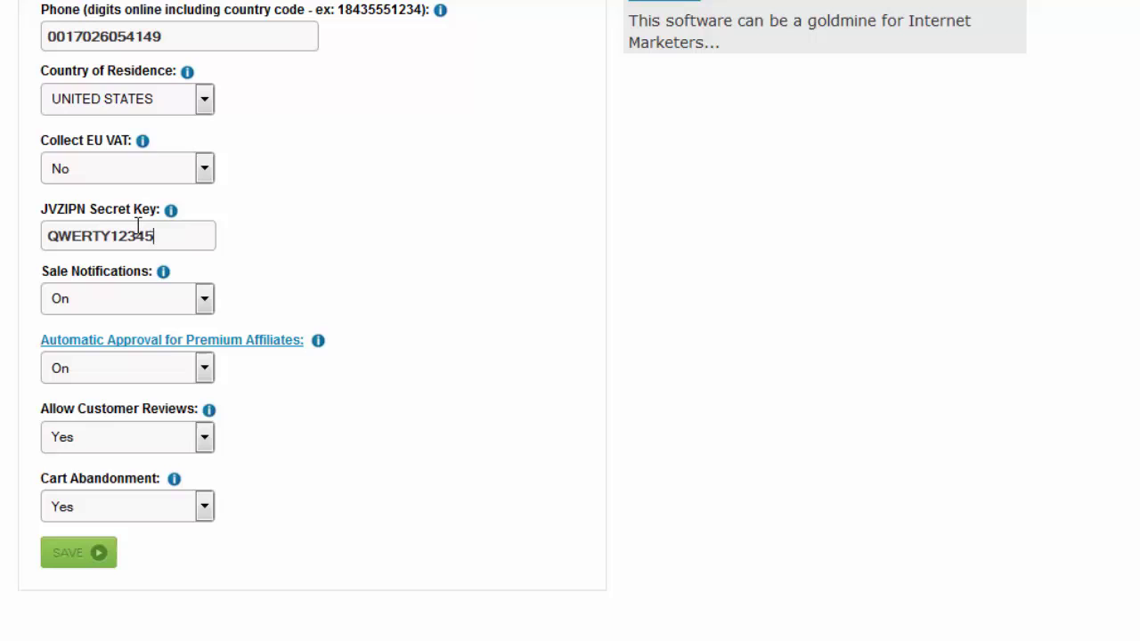
pyautogui.moveTo(168, 235); pyautogui.dragTo(71, 254)
pyautogui.rightClick(75, 234)
pyautogui.click(132, 305)
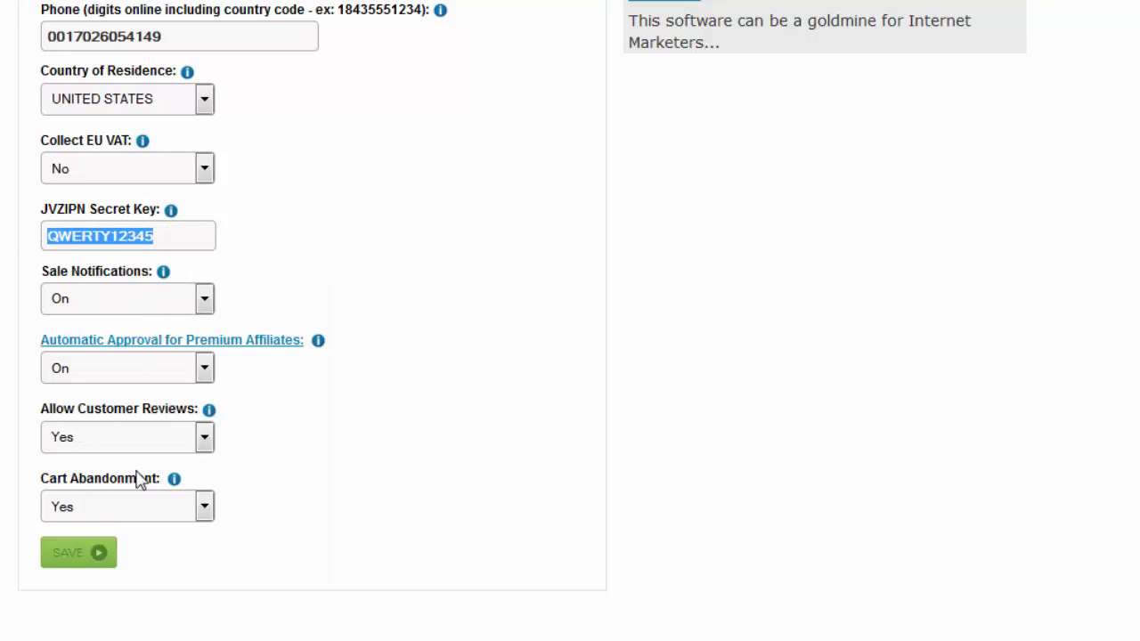
pyautogui.click(78, 554)
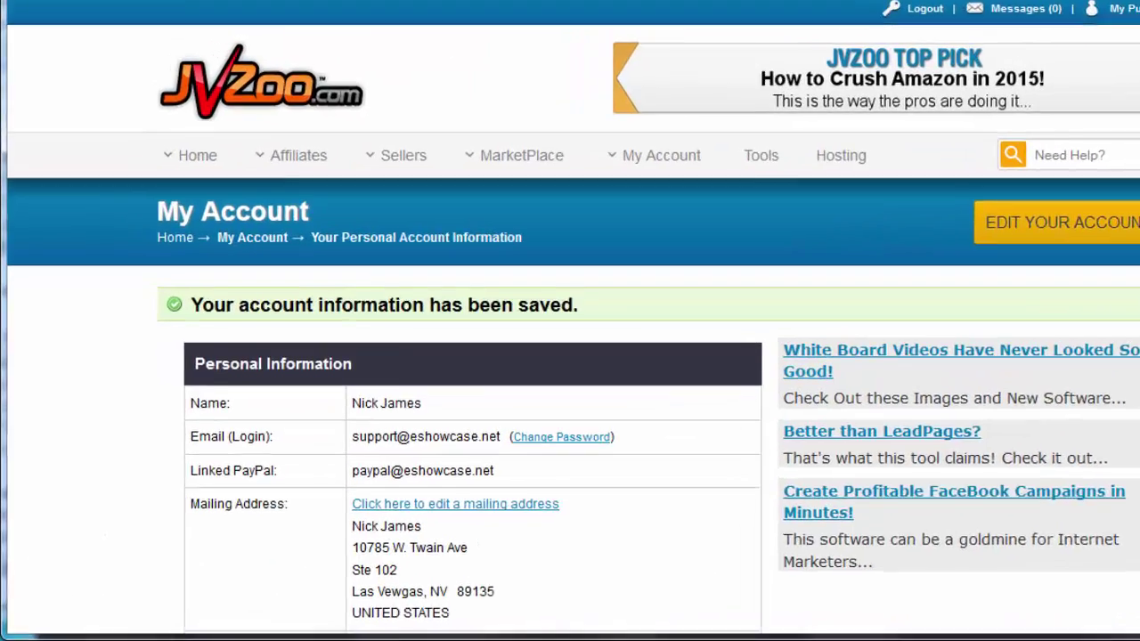
# Paste the copied key into WP Download Page Protector's JVZoo Secret Key, save, and return to JVZoo
pyautogui.click(118, 31)
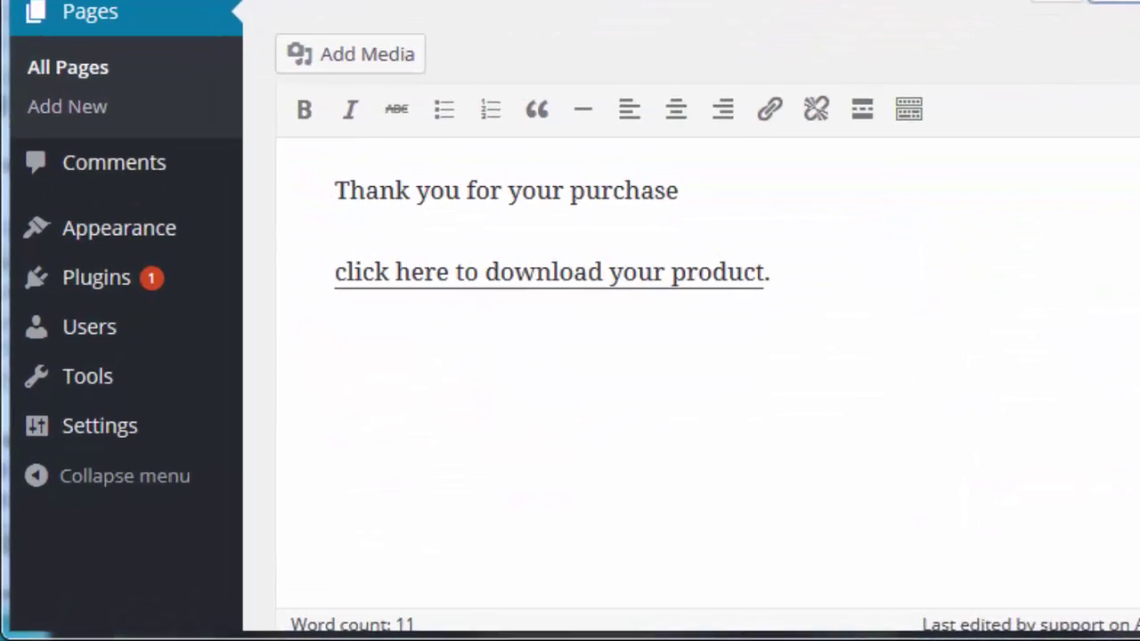
pyautogui.moveTo(118, 405)
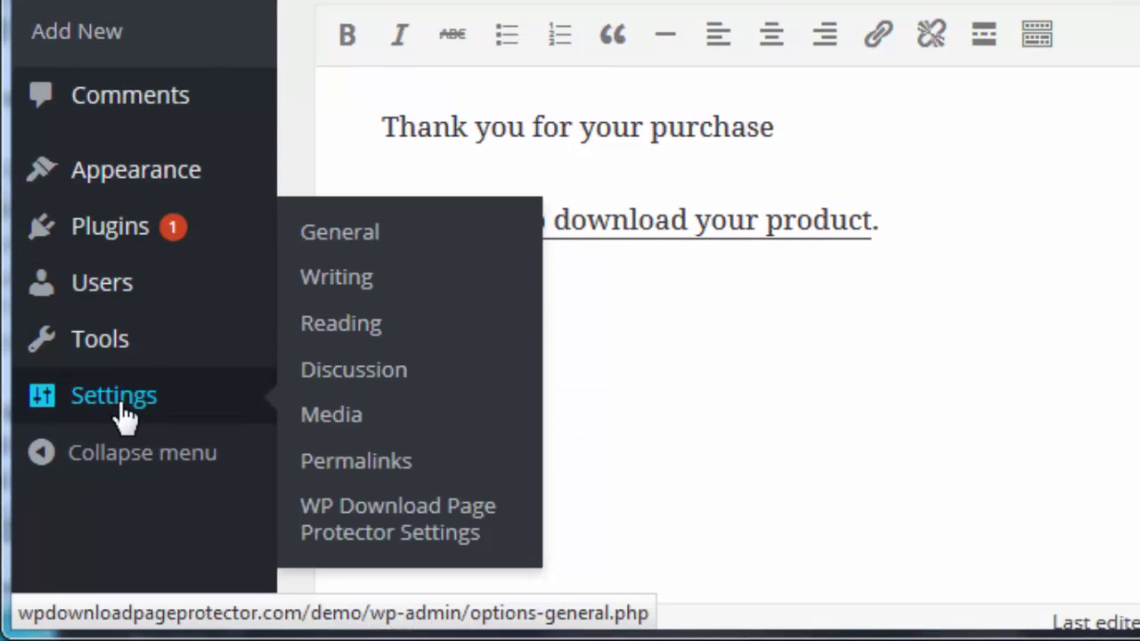
pyautogui.click(357, 535)
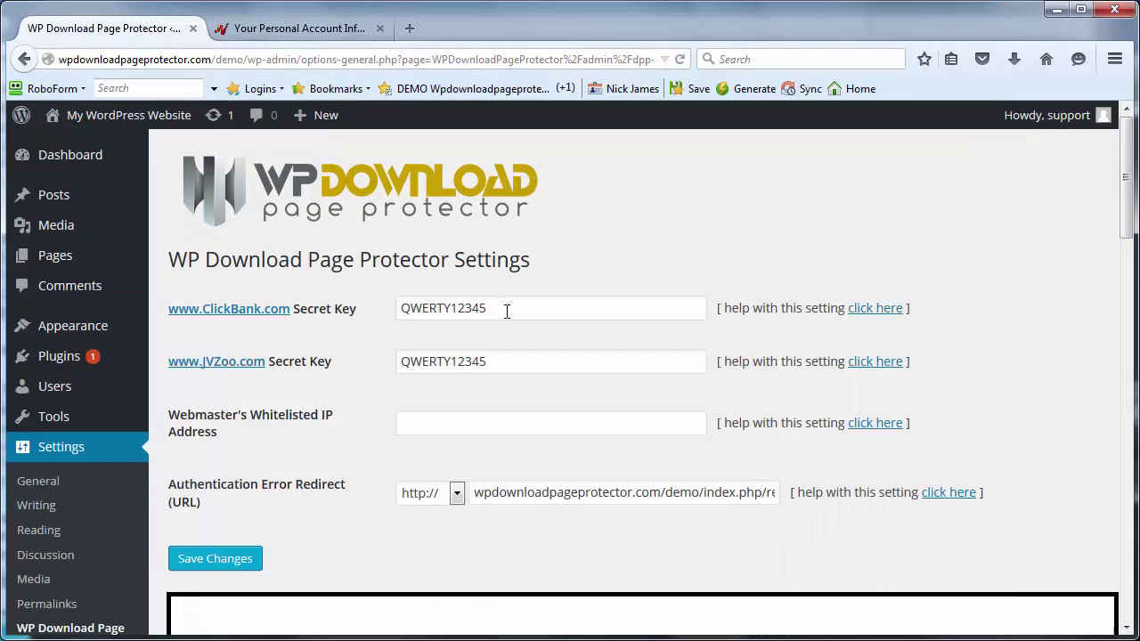
pyautogui.doubleClick(516, 360)
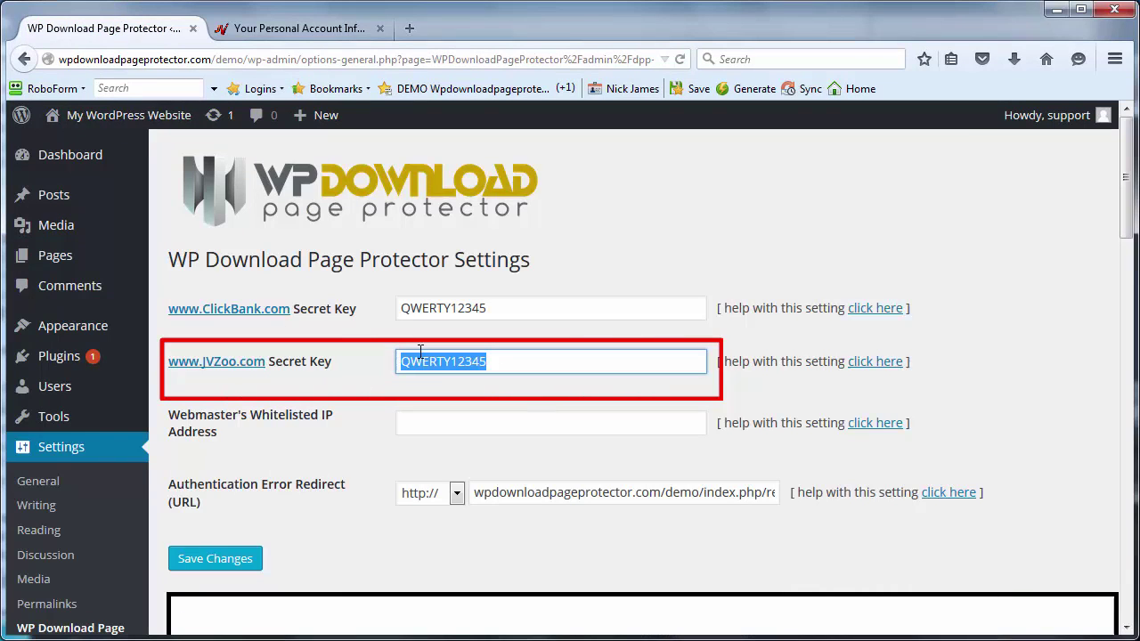
pyautogui.click(228, 561)
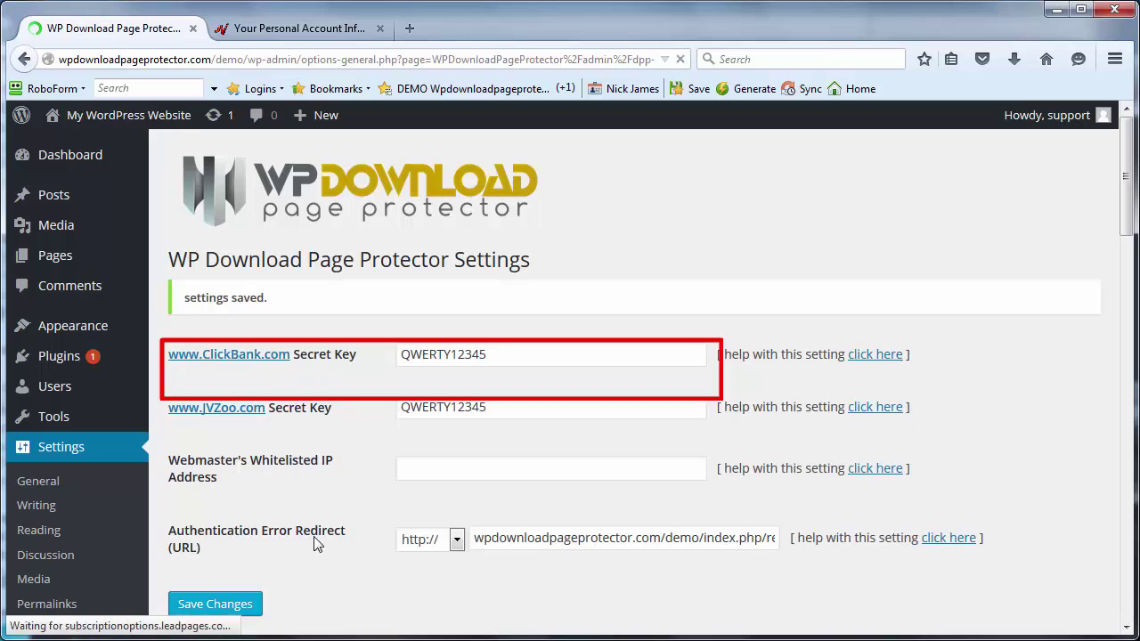
pyautogui.click(287, 33)
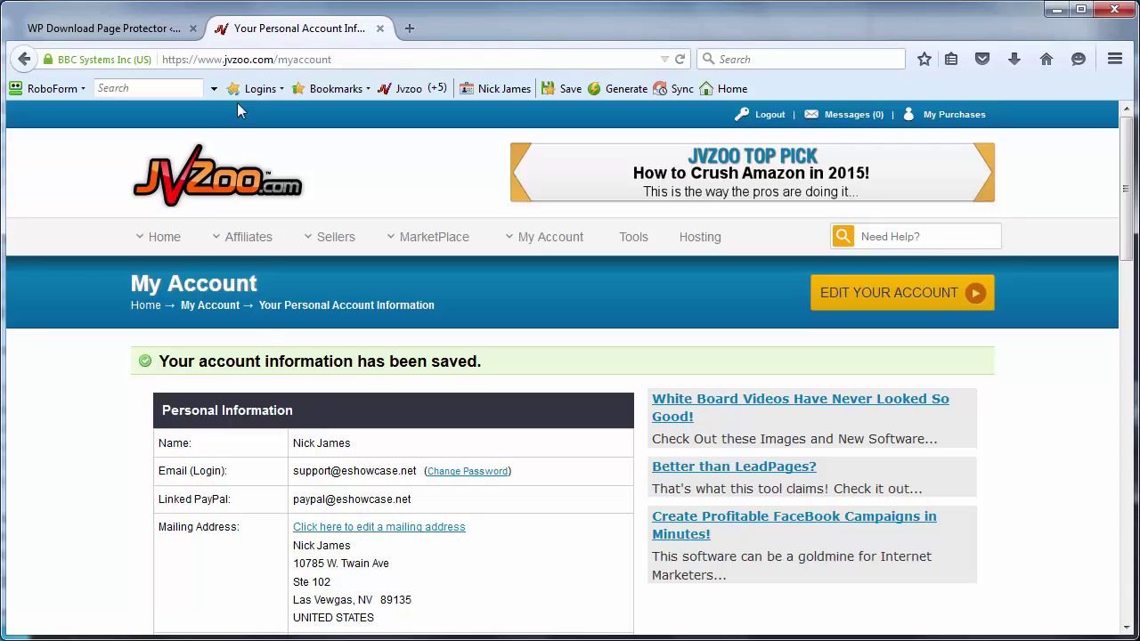
# Open JVZoo's Sellers Dashboard and scroll the product list to the test product
pyautogui.moveTo(171, 247)
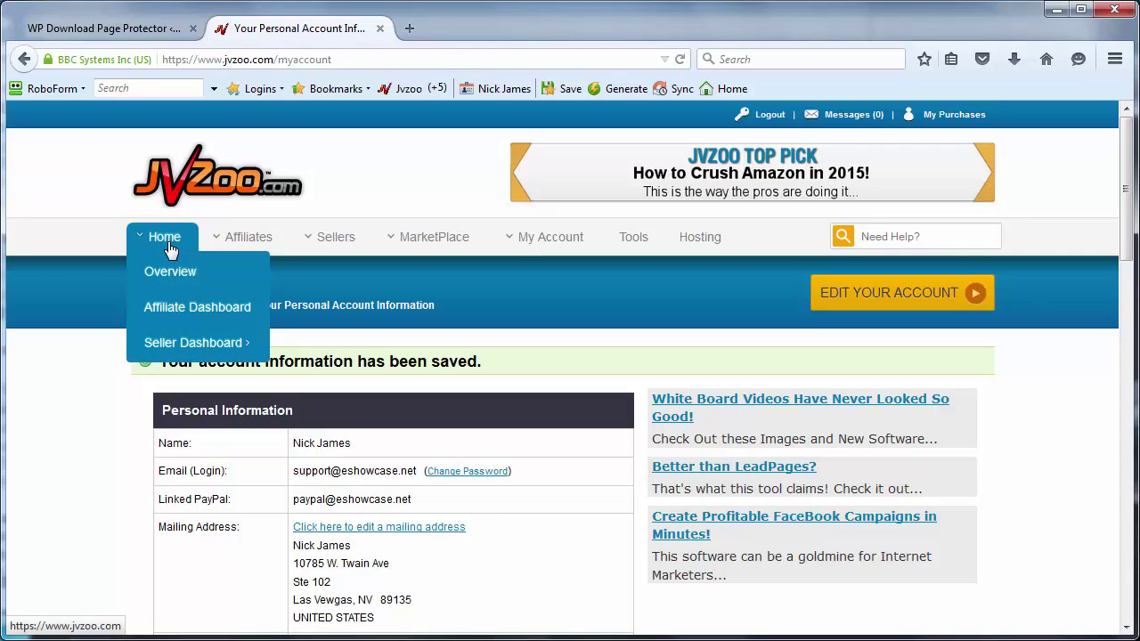
pyautogui.moveTo(187, 344)
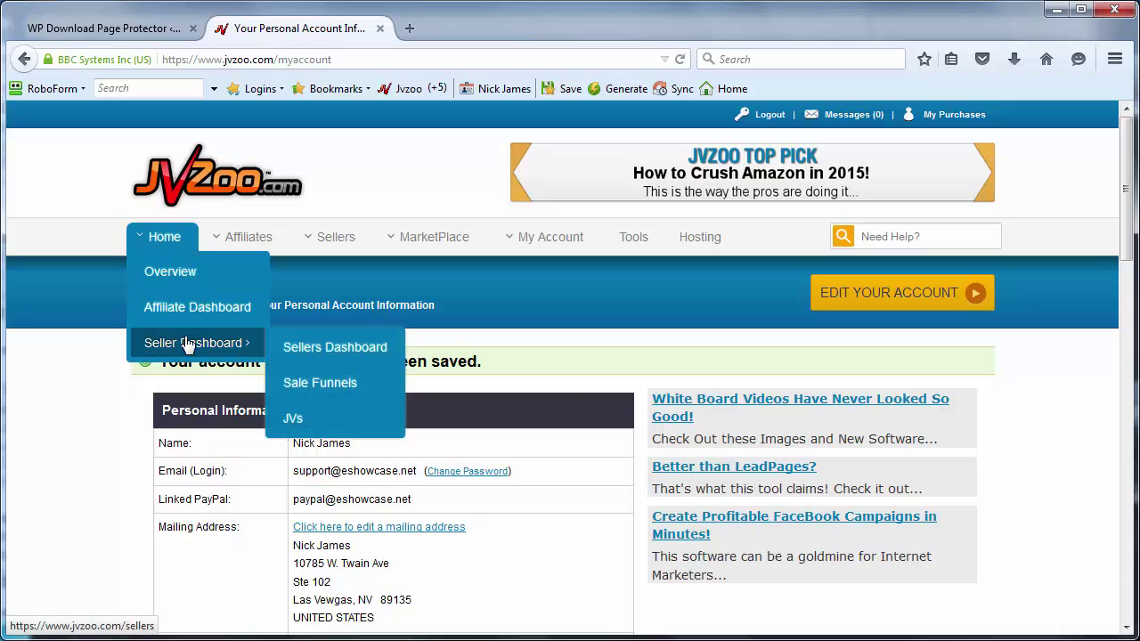
pyautogui.click(343, 345)
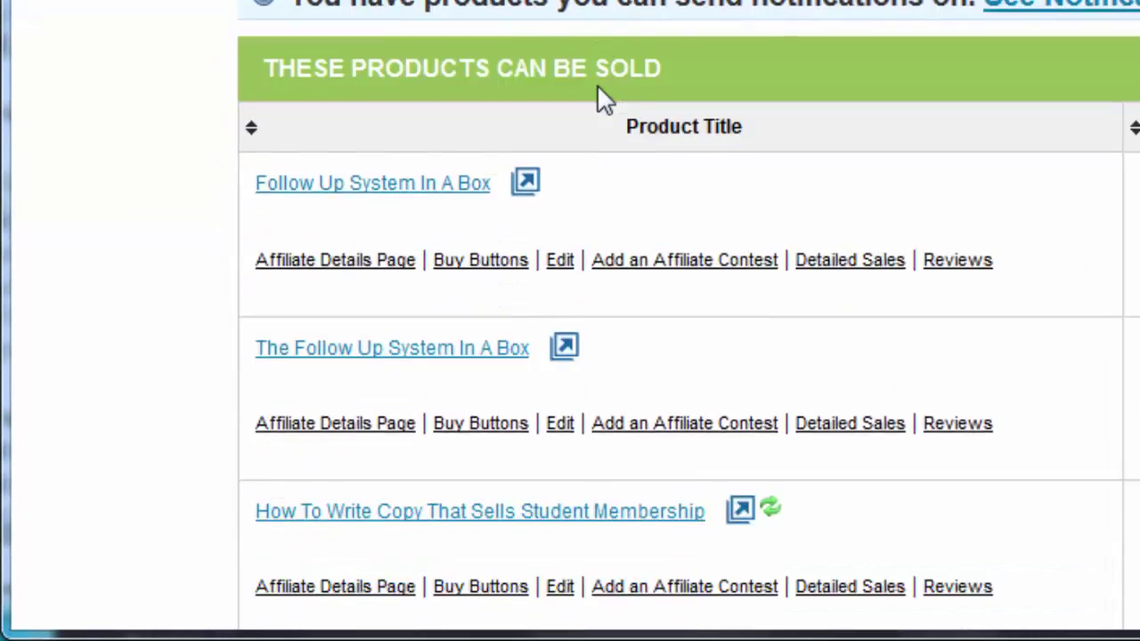
pyautogui.scroll(-10, 597, 86)
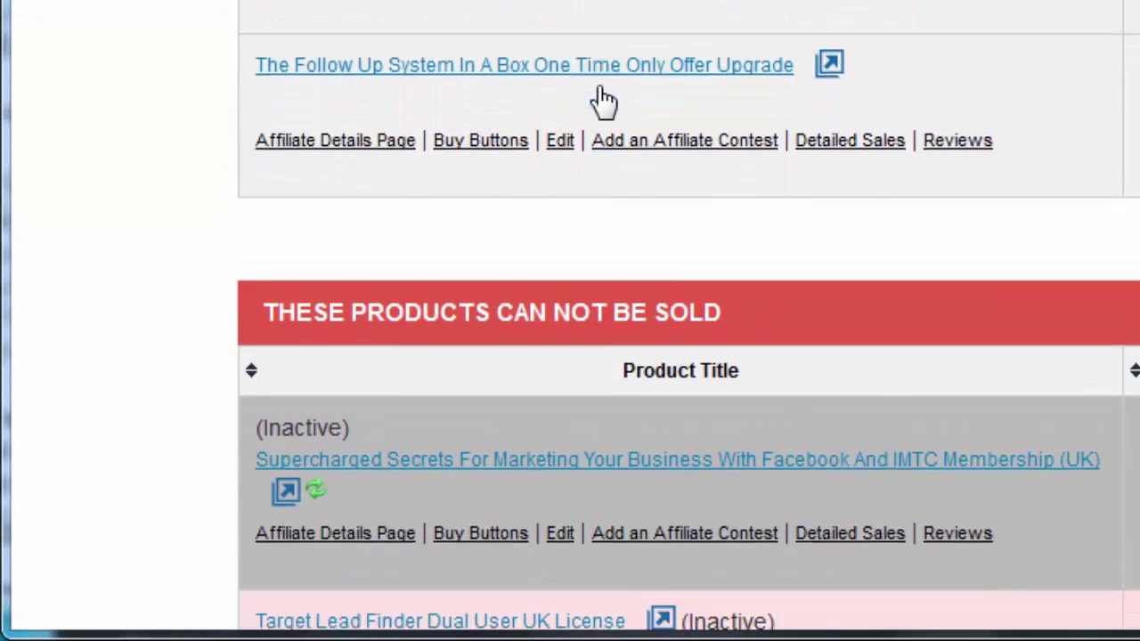
pyautogui.scroll(-2, 603, 99)
pyautogui.scroll(3, 603, 102)
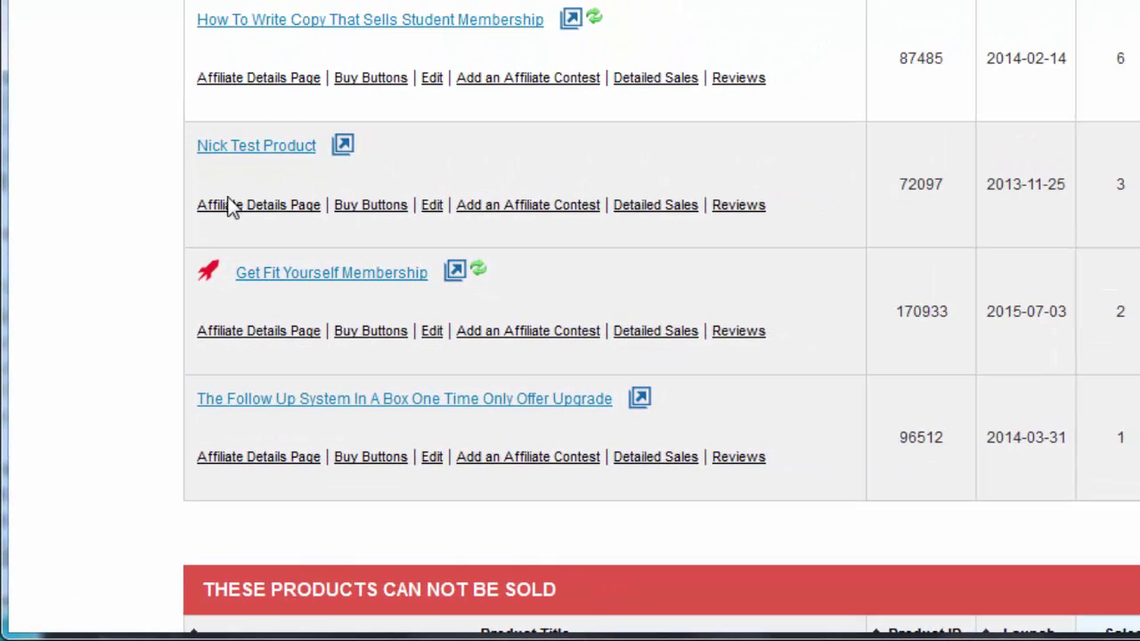
# Open product 72097 for editing and scroll down to its Thank You Page delivery method
pyautogui.click(432, 206)
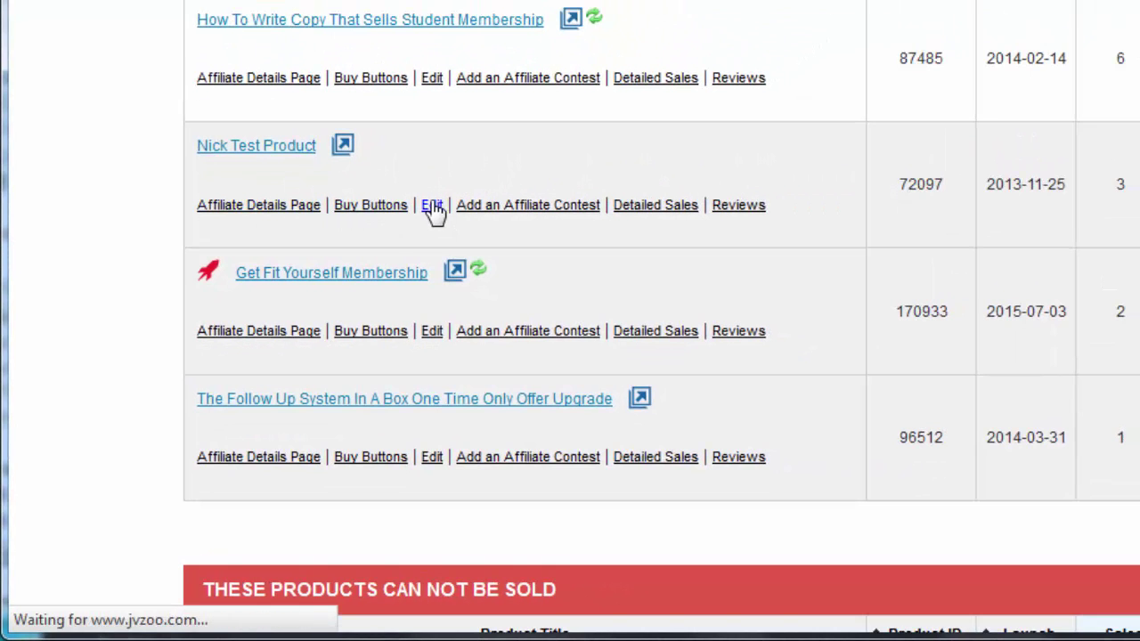
pyautogui.scroll(-1, 250, 238)
pyautogui.scroll(-2, 251, 242)
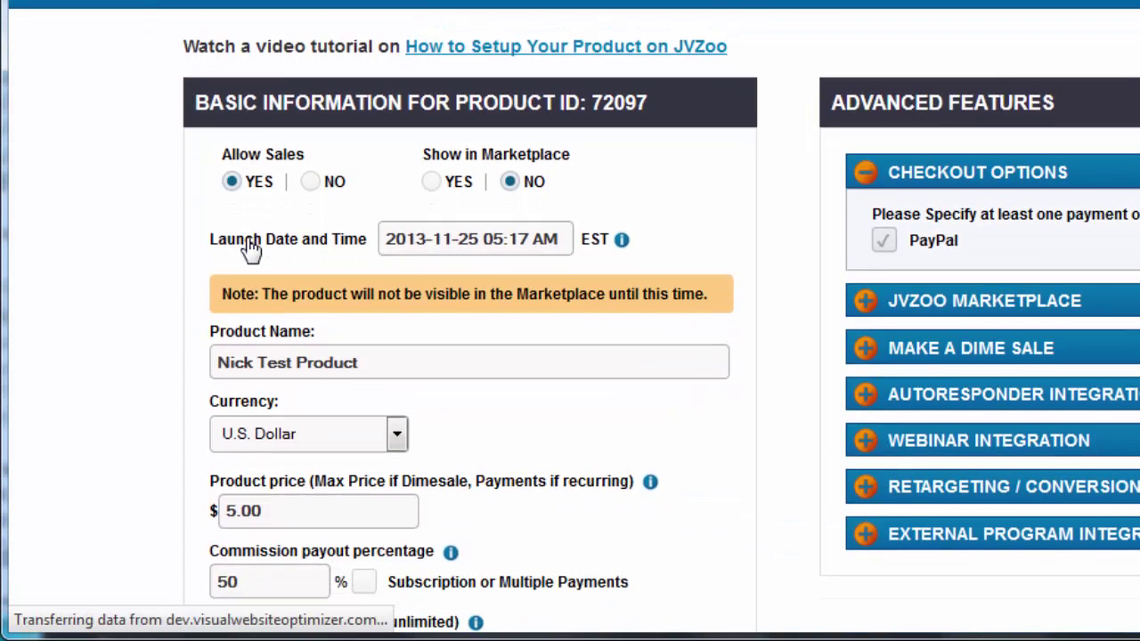
pyautogui.moveTo(645, 202)
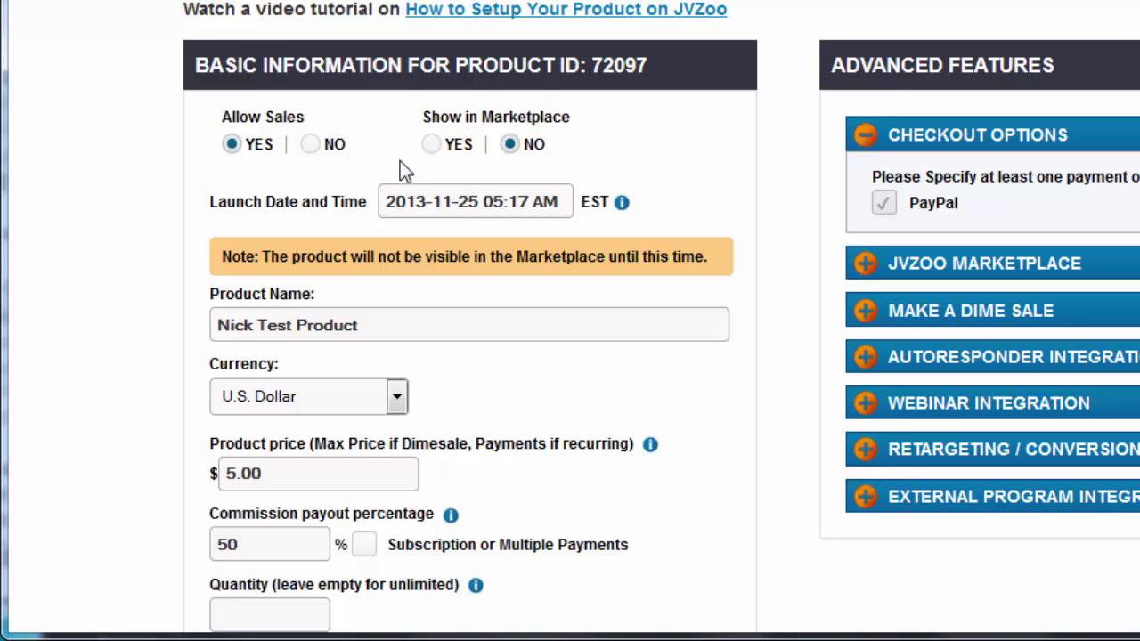
pyautogui.scroll(-3, 371, 165)
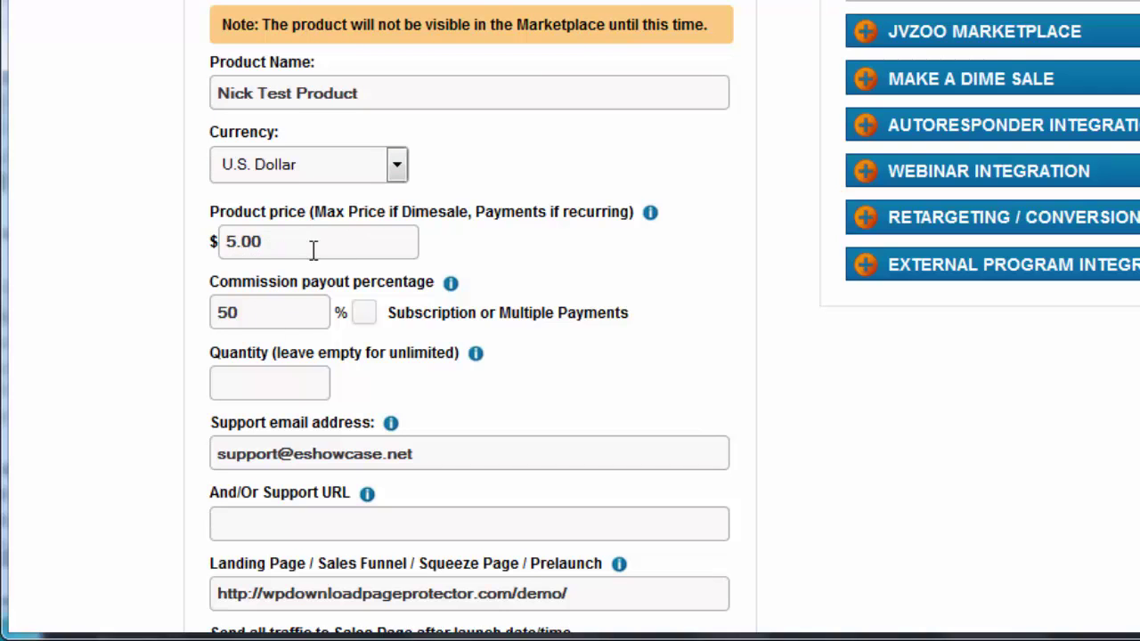
pyautogui.scroll(-1, 300, 250)
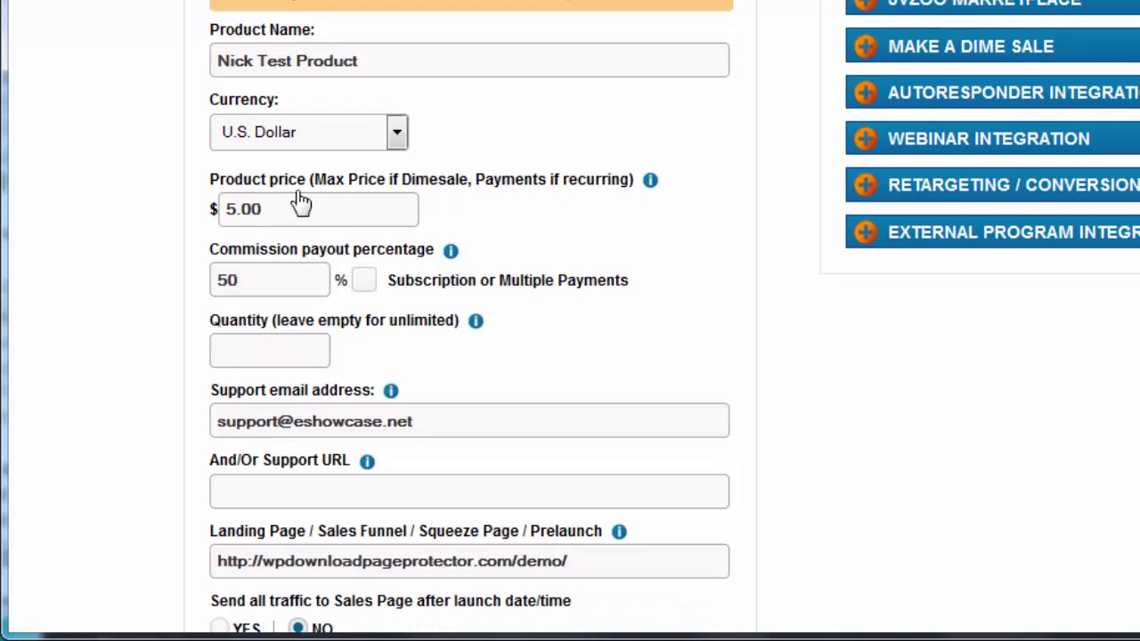
pyautogui.scroll(-2, 428, 169)
pyautogui.scroll(-3, 481, 135)
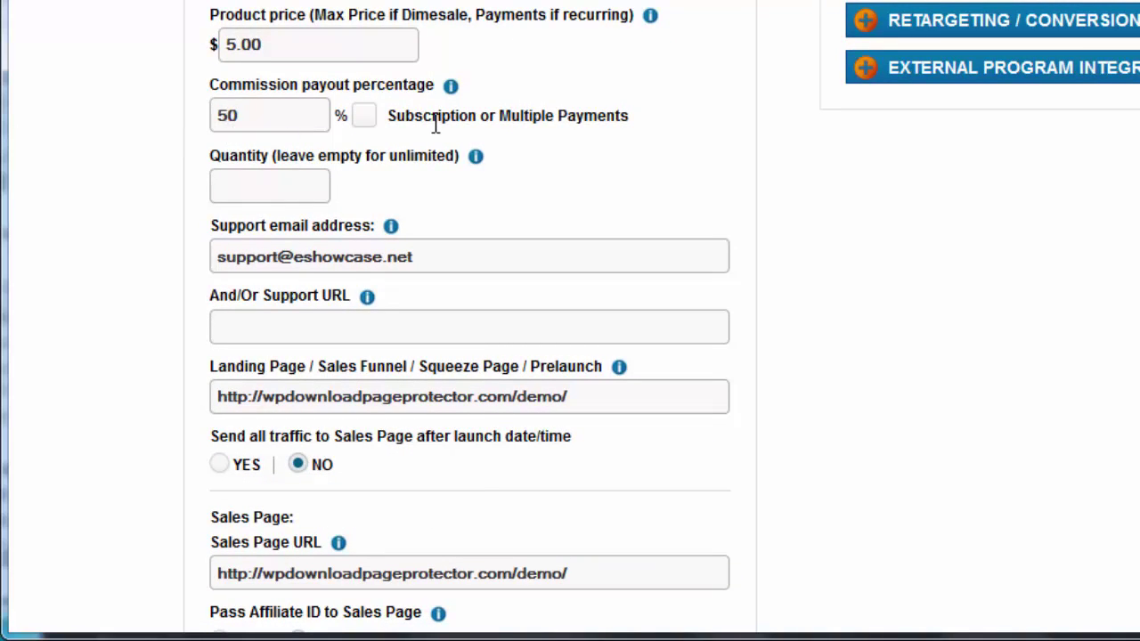
pyautogui.scroll(-5, 415, 142)
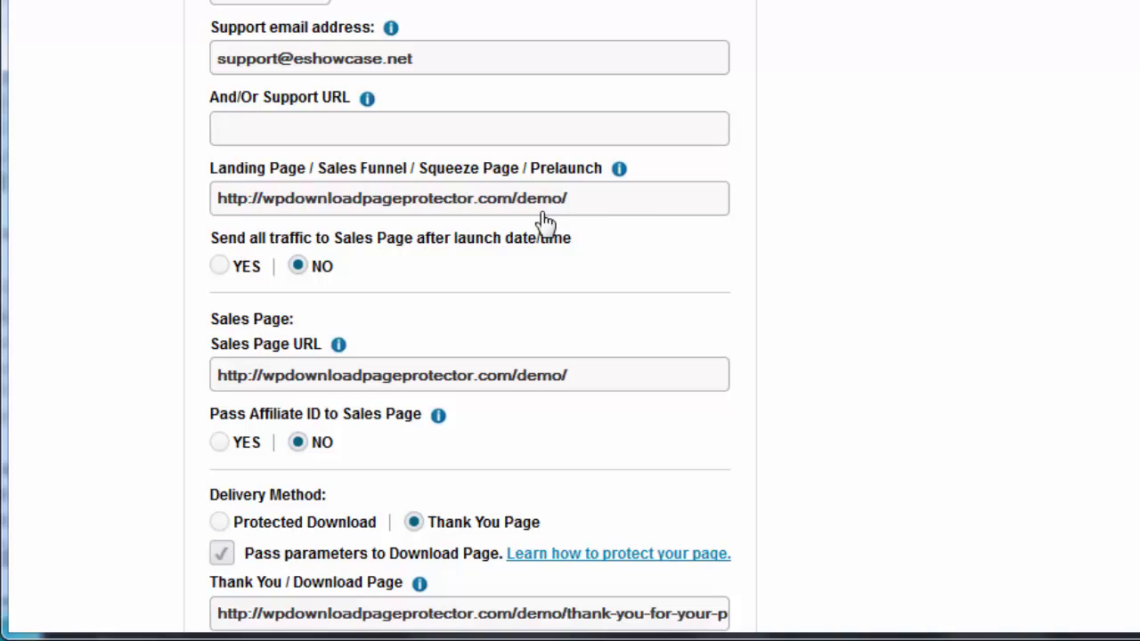
pyautogui.scroll(-2, 573, 204)
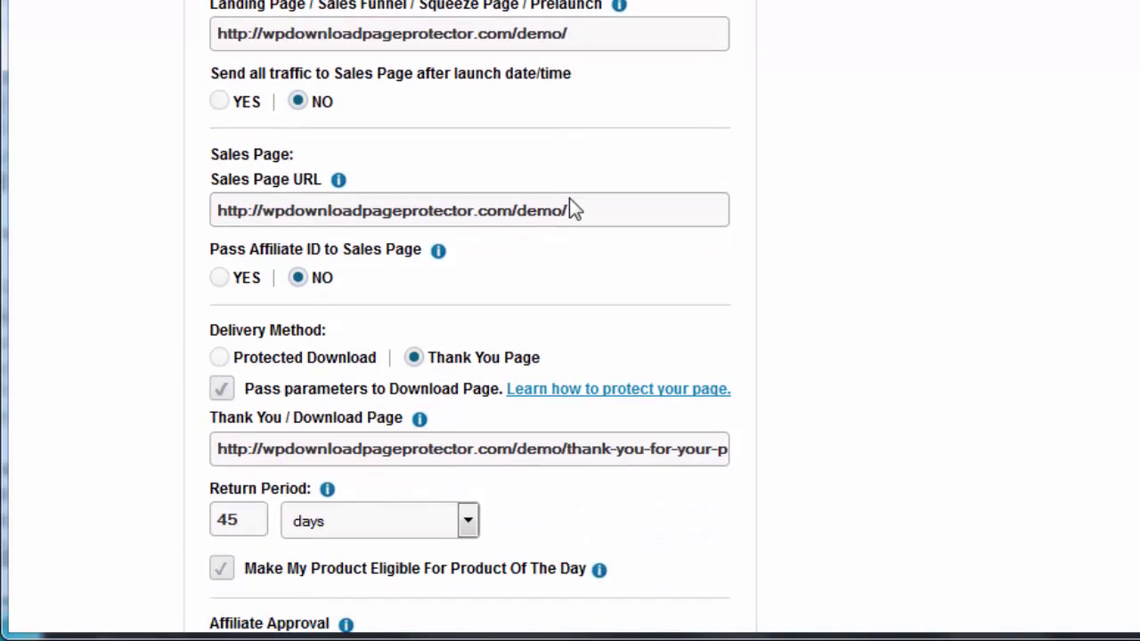
pyautogui.scroll(-1, 573, 205)
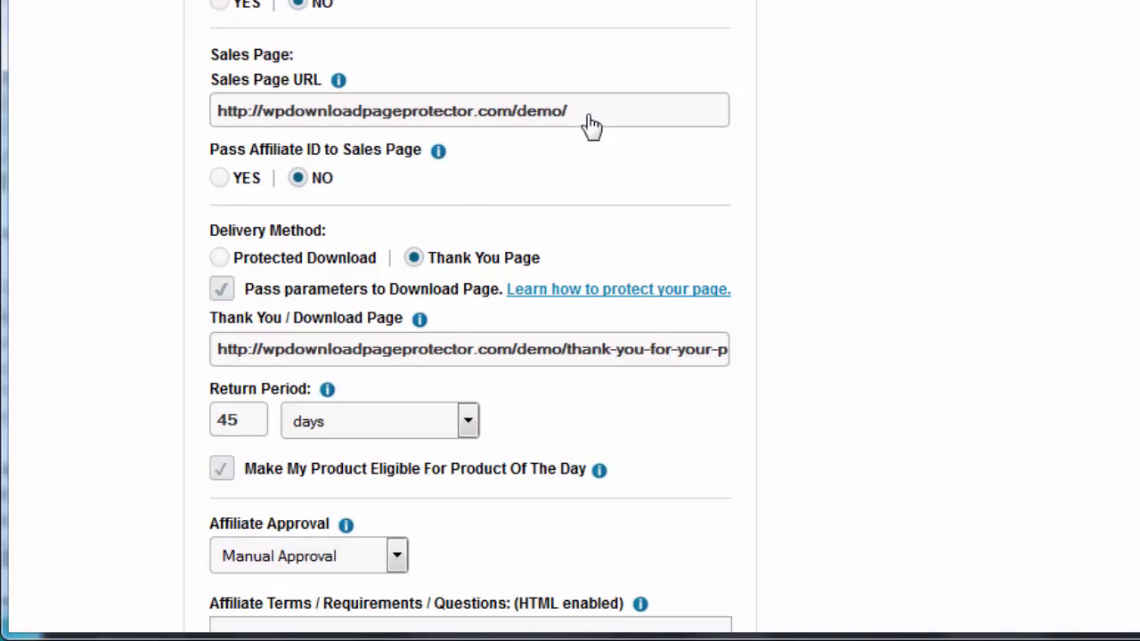
pyautogui.scroll(-1, 588, 127)
pyautogui.scroll(-2, 537, 132)
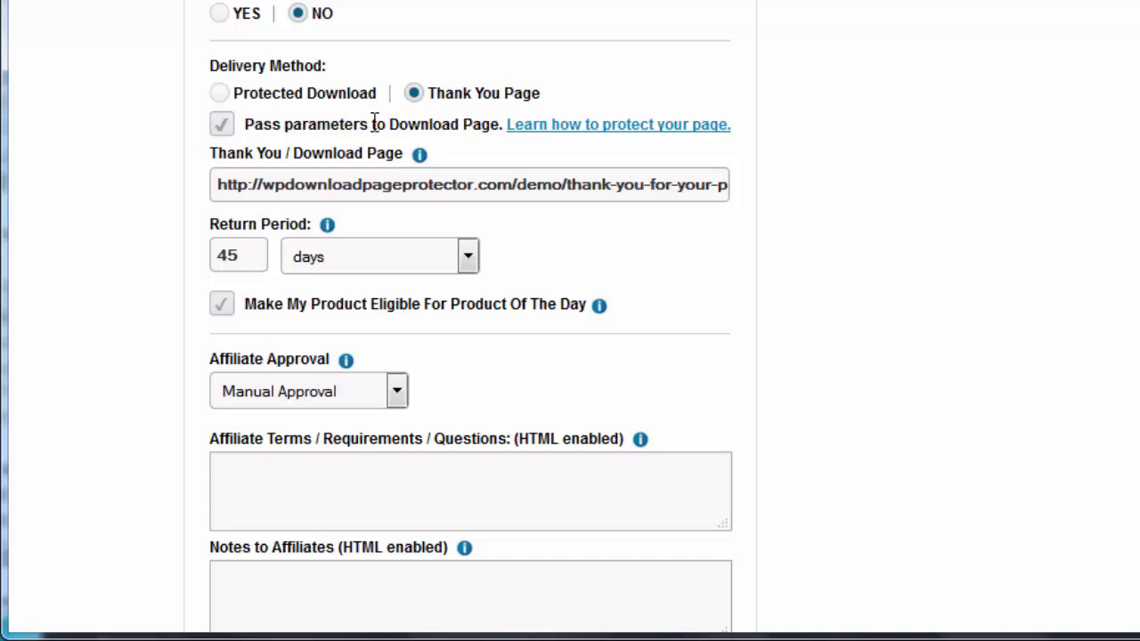
pyautogui.moveTo(221, 133)
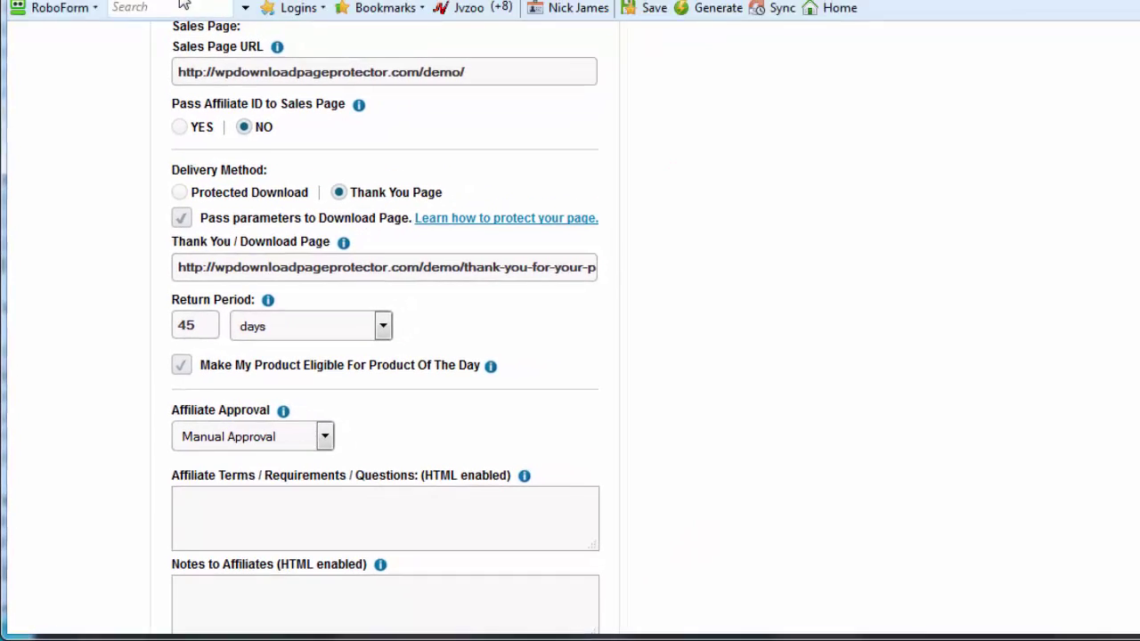
# Copy the Thank You Page For JVZoo link from WordPress Pages and return to JVZoo
pyautogui.click(117, 30)
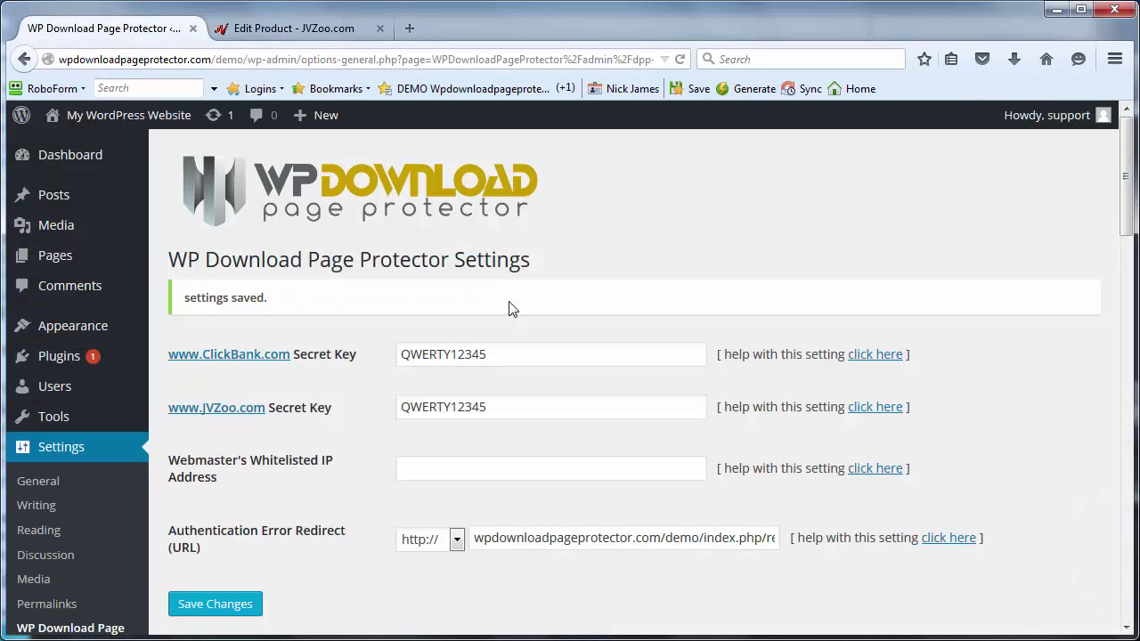
pyautogui.click(42, 263)
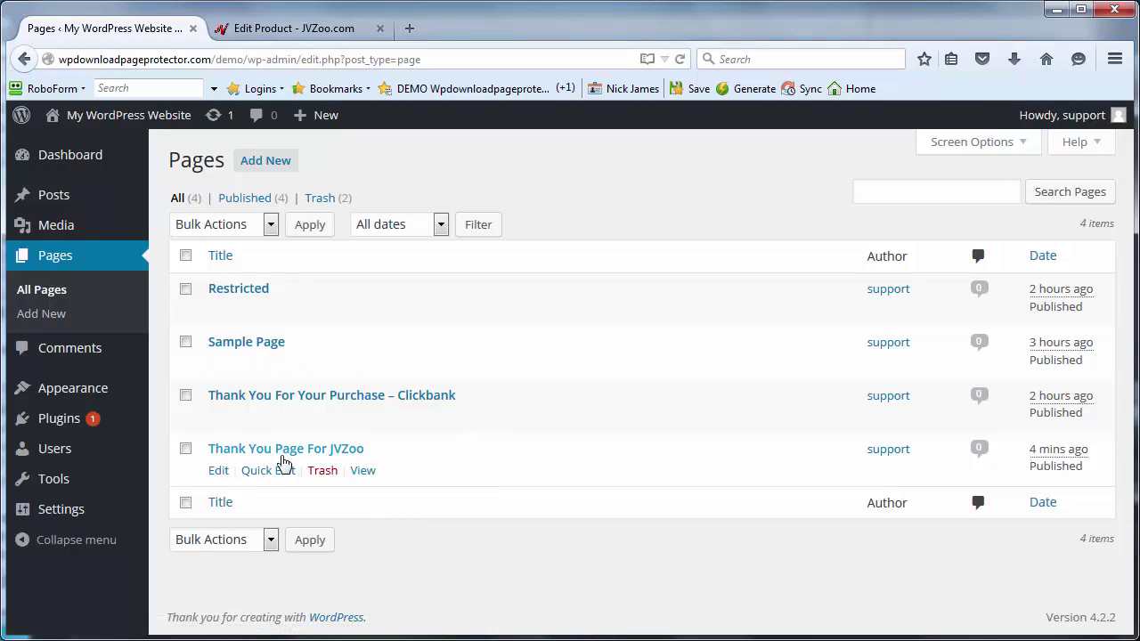
pyautogui.rightClick(362, 479)
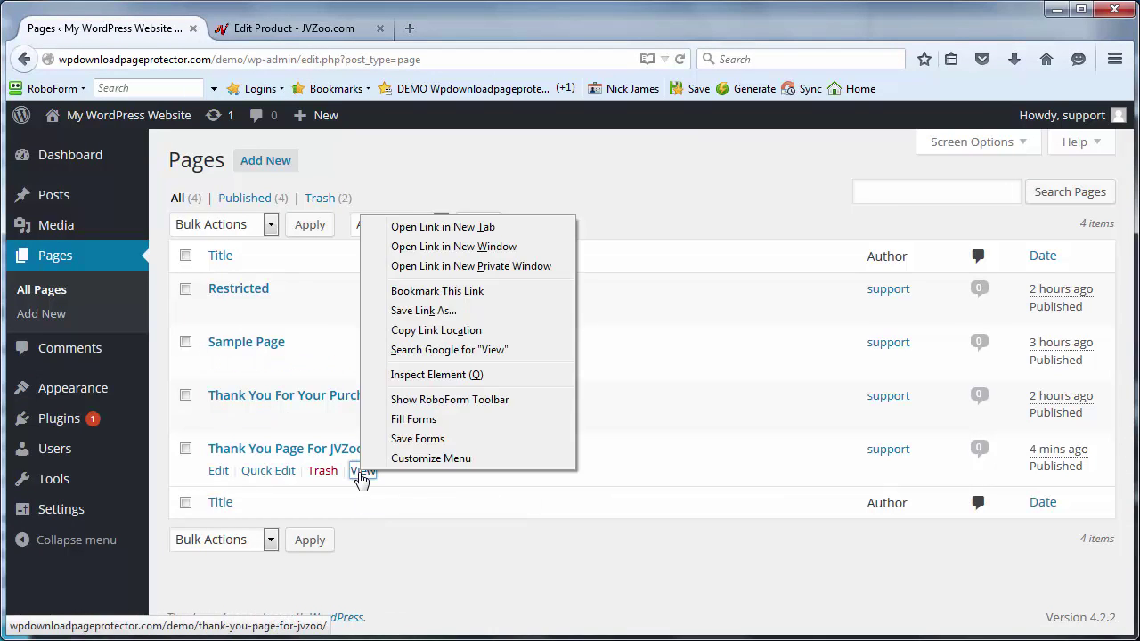
pyautogui.click(450, 331)
pyautogui.click(258, 36)
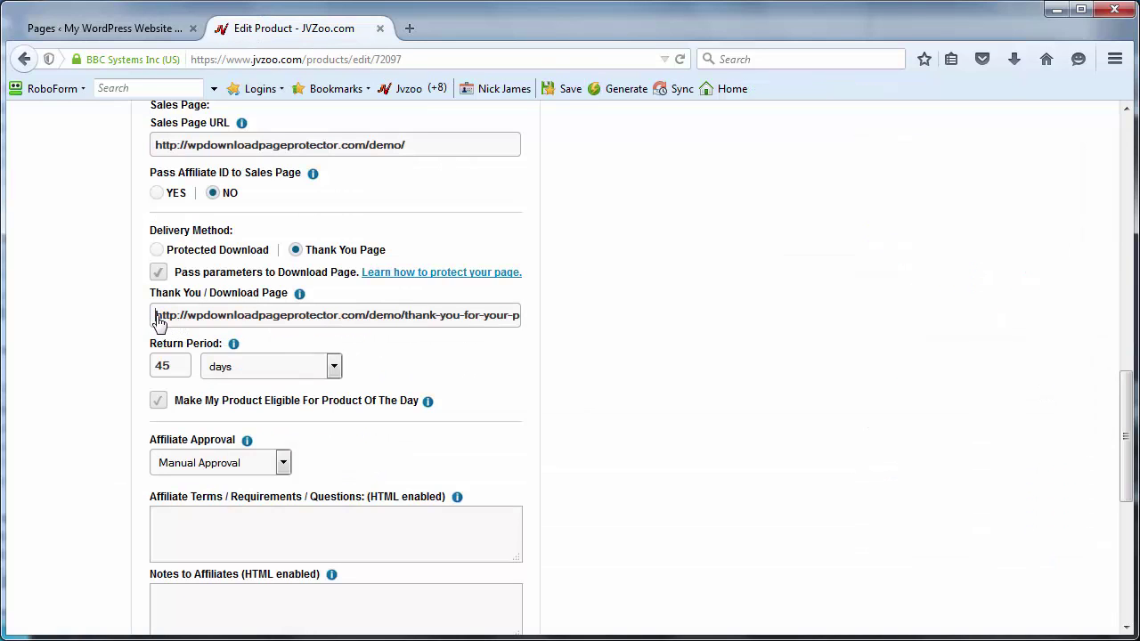
# Replace the download page URL with the thank-you-page-for-jvzoo address and set Return Period to 30
pyautogui.moveTo(159, 321); pyautogui.dragTo(579, 344)
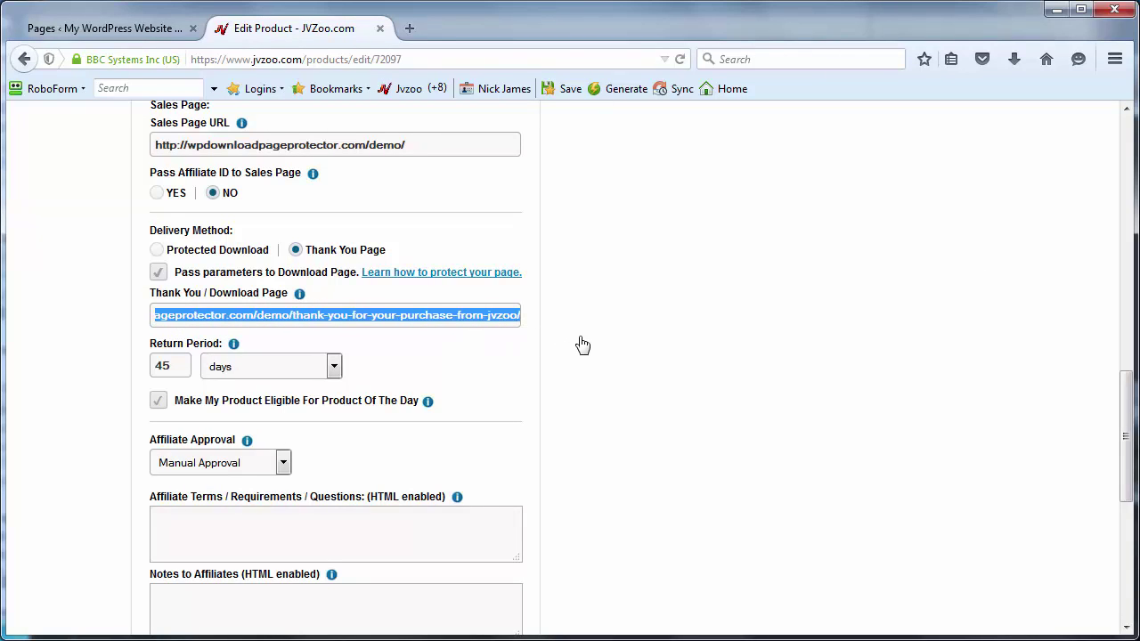
pyautogui.hotkey('ctrl', 'v')
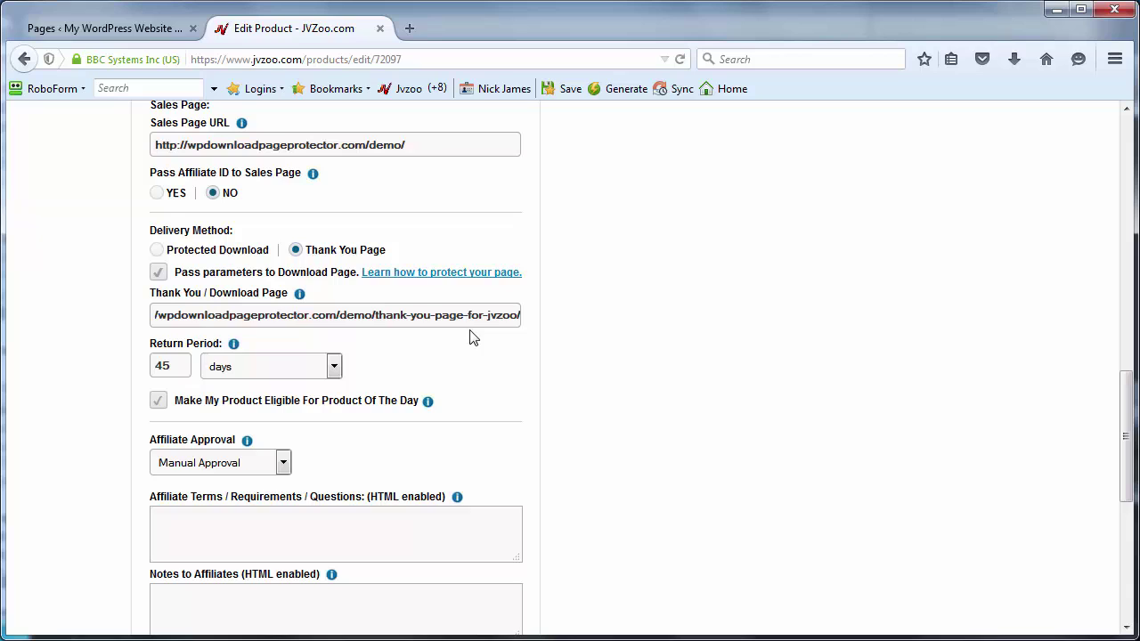
pyautogui.scroll(-2, 456, 335)
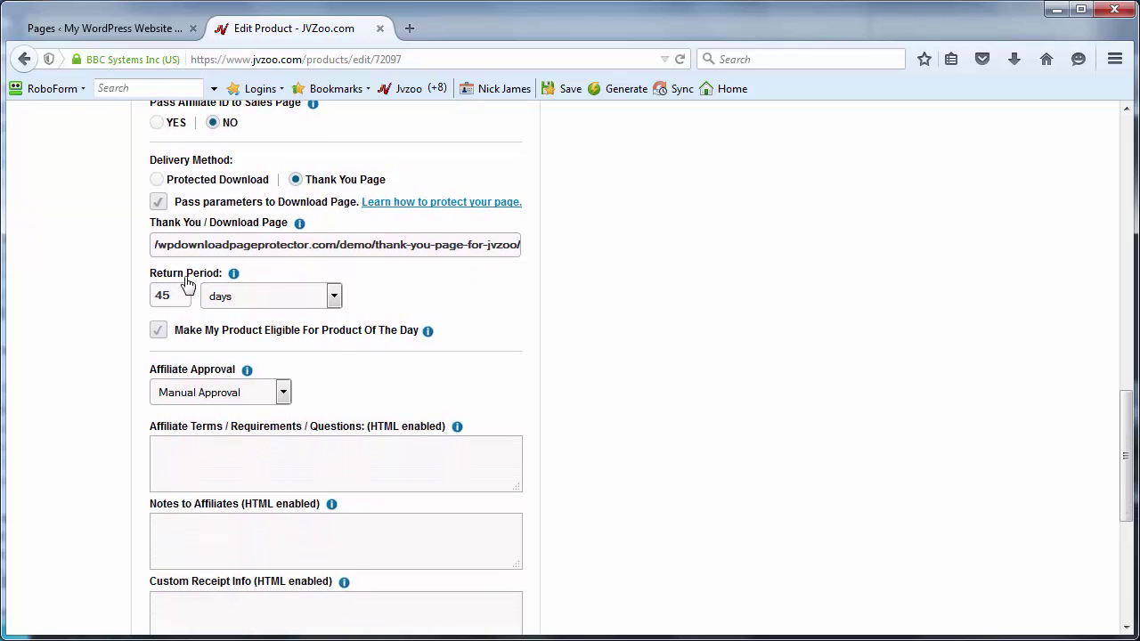
pyautogui.moveTo(181, 300); pyautogui.dragTo(155, 305)
pyautogui.scroll(-2, 525, 292)
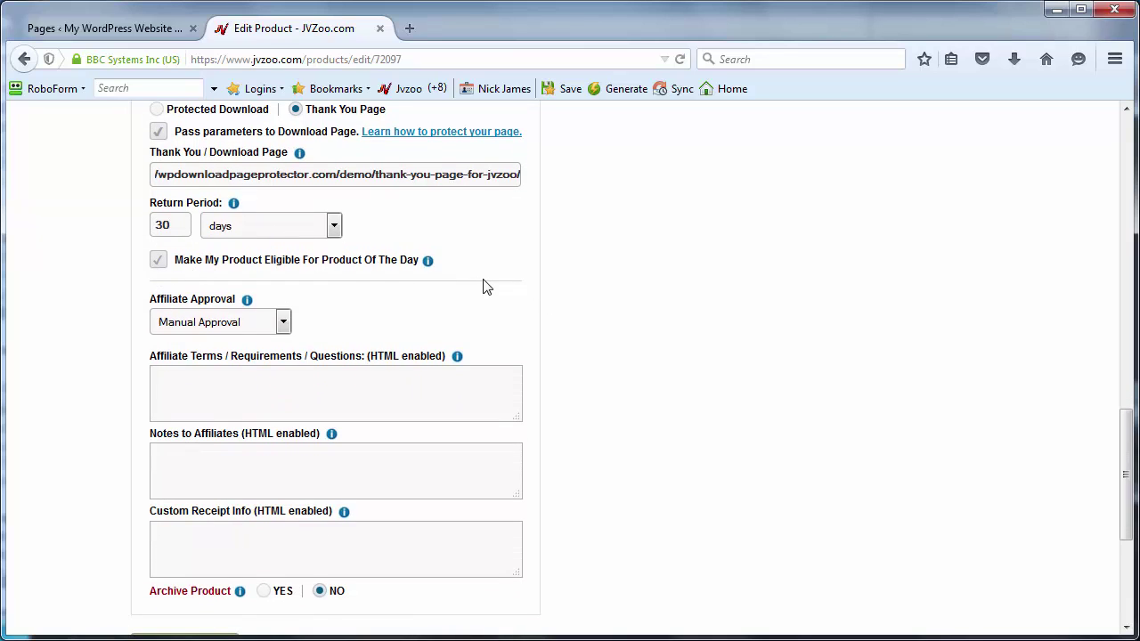
pyautogui.scroll(-3, 487, 287)
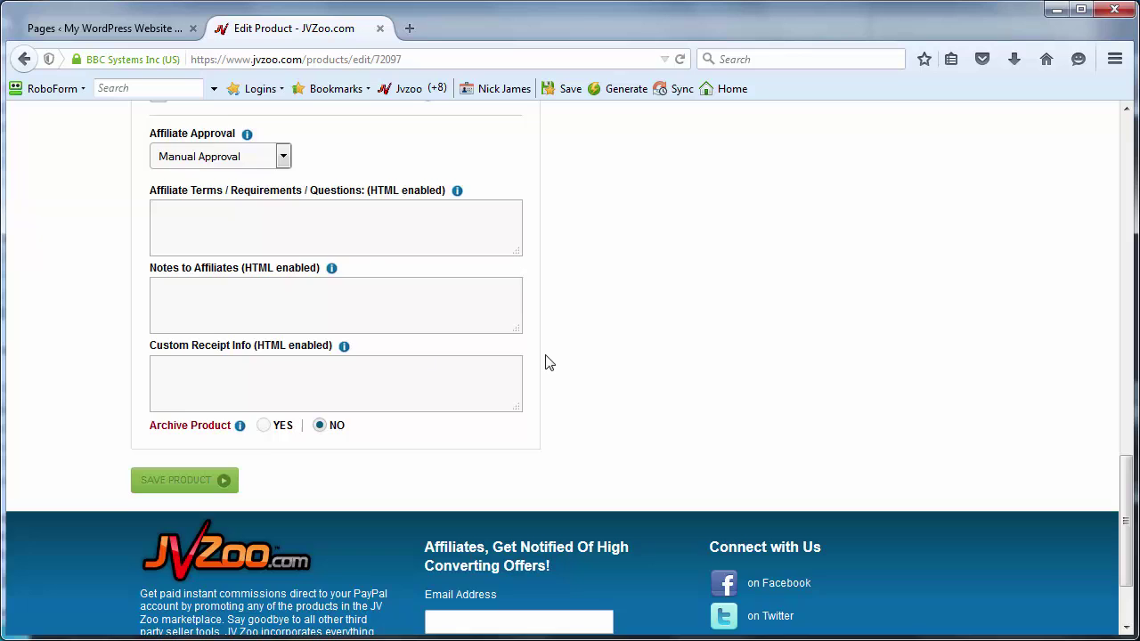
# Review the Advanced Features sections, leaving webinar and external program integration expanded
pyautogui.scroll(20, 548, 363)
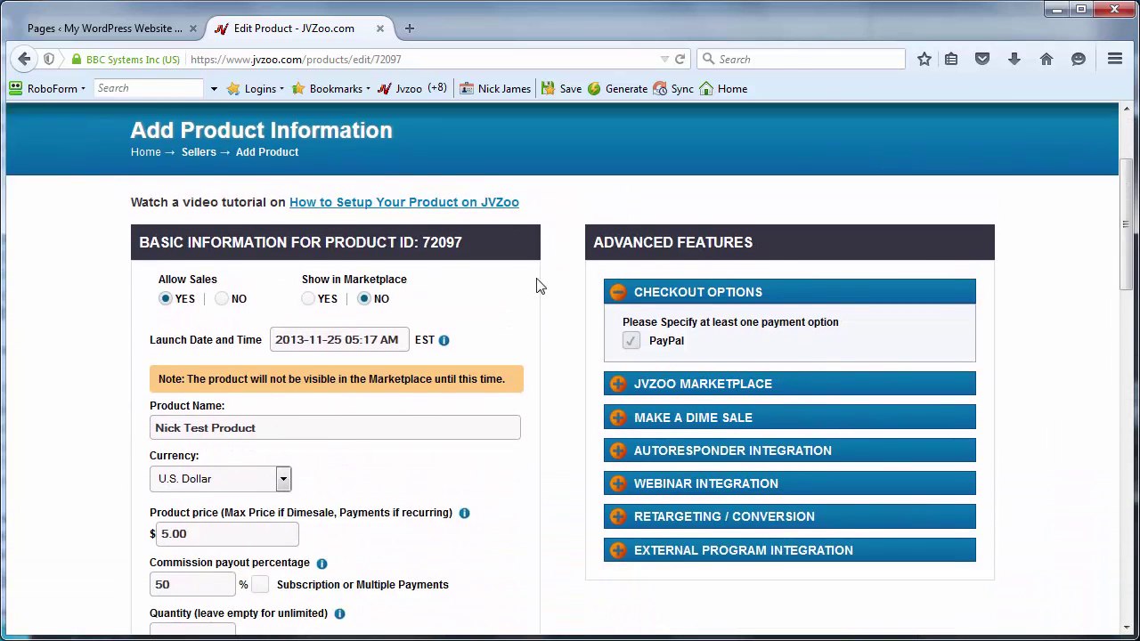
pyautogui.scroll(-2, 537, 285)
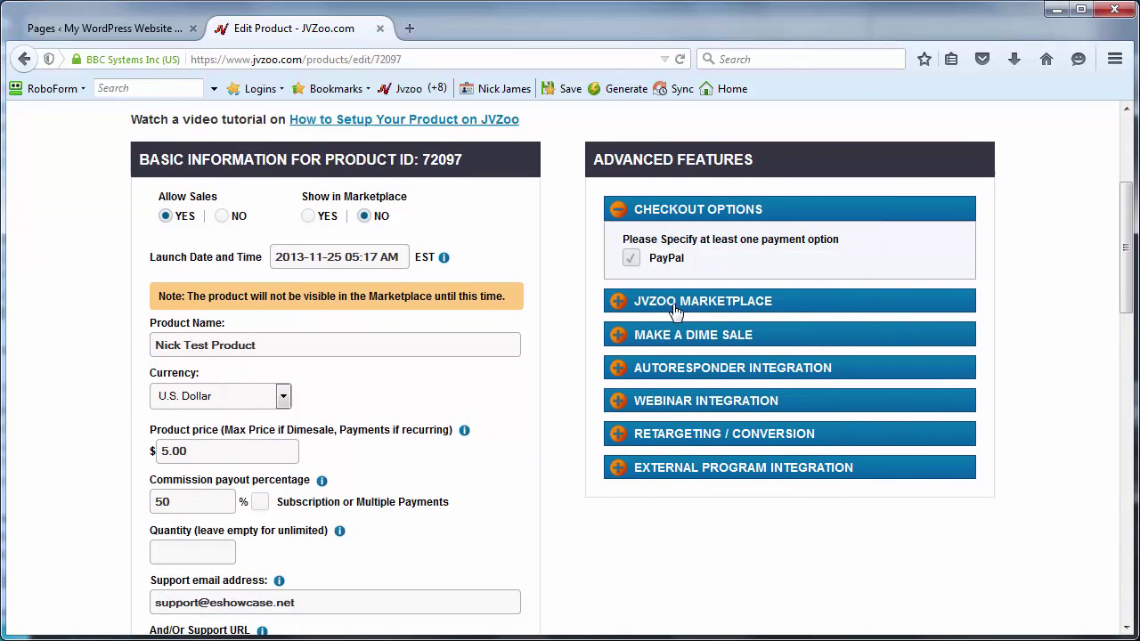
pyautogui.click(618, 303)
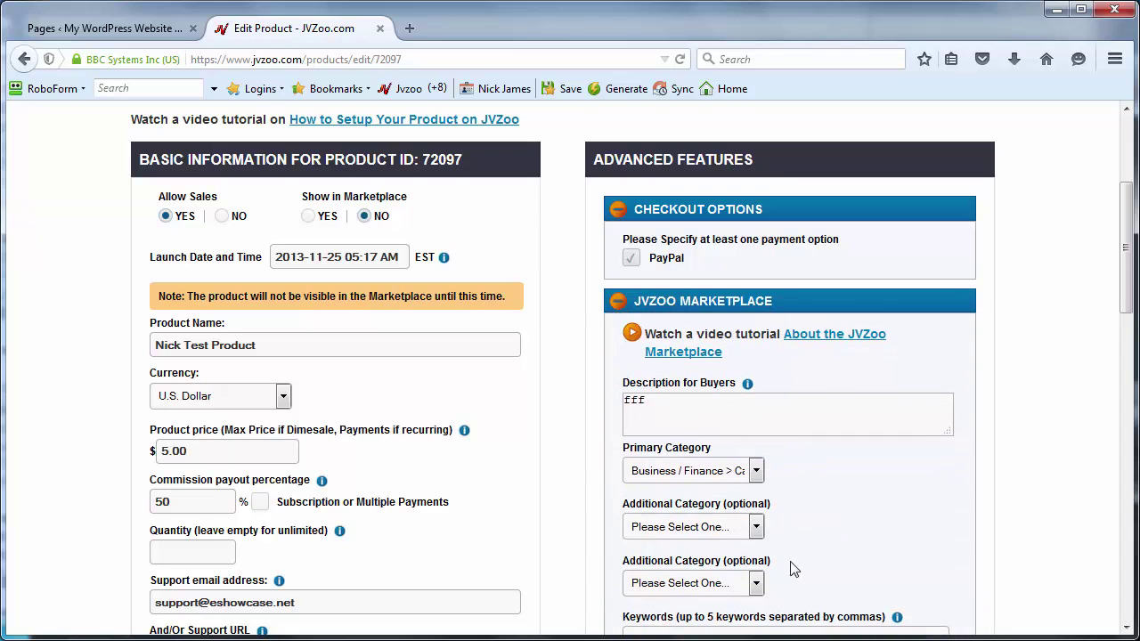
pyautogui.scroll(-2, 828, 512)
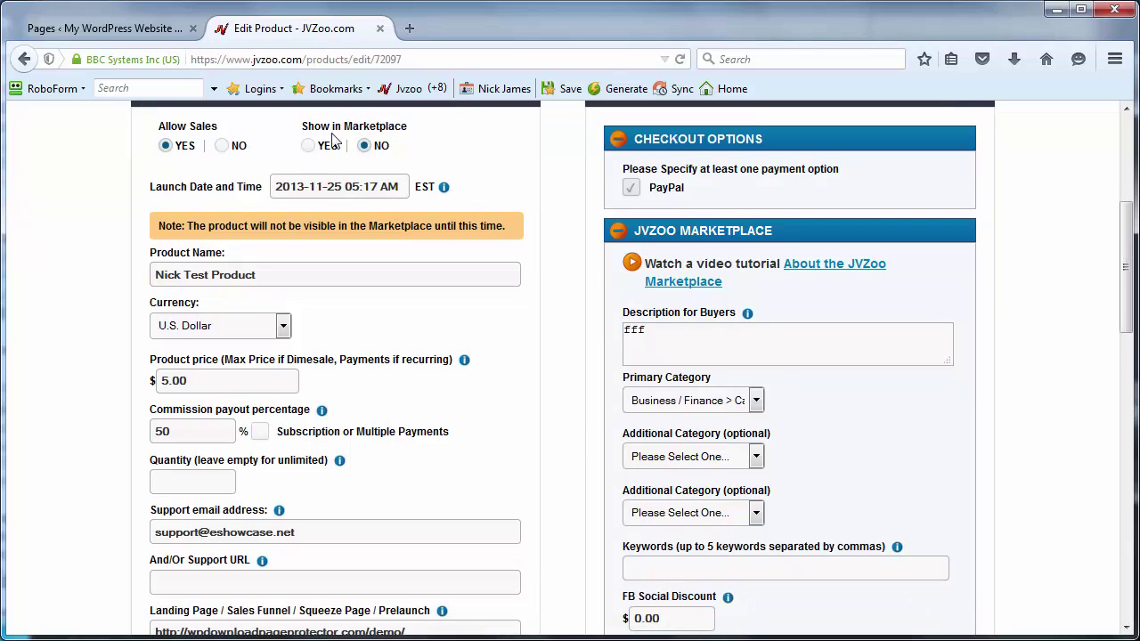
pyautogui.scroll(-3, 821, 342)
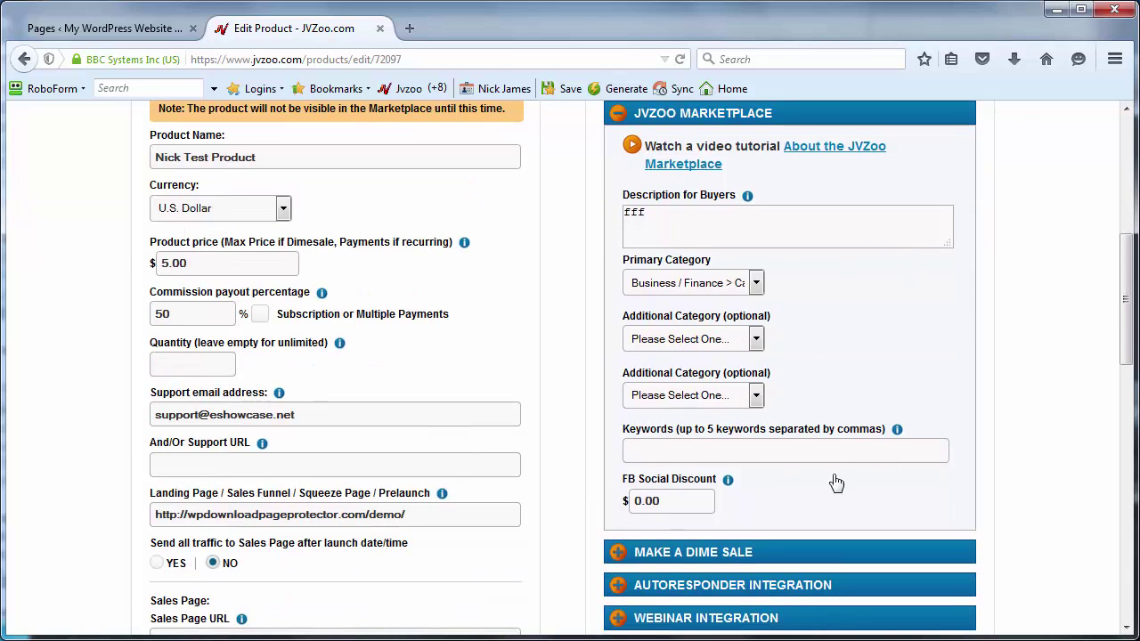
pyautogui.click(618, 114)
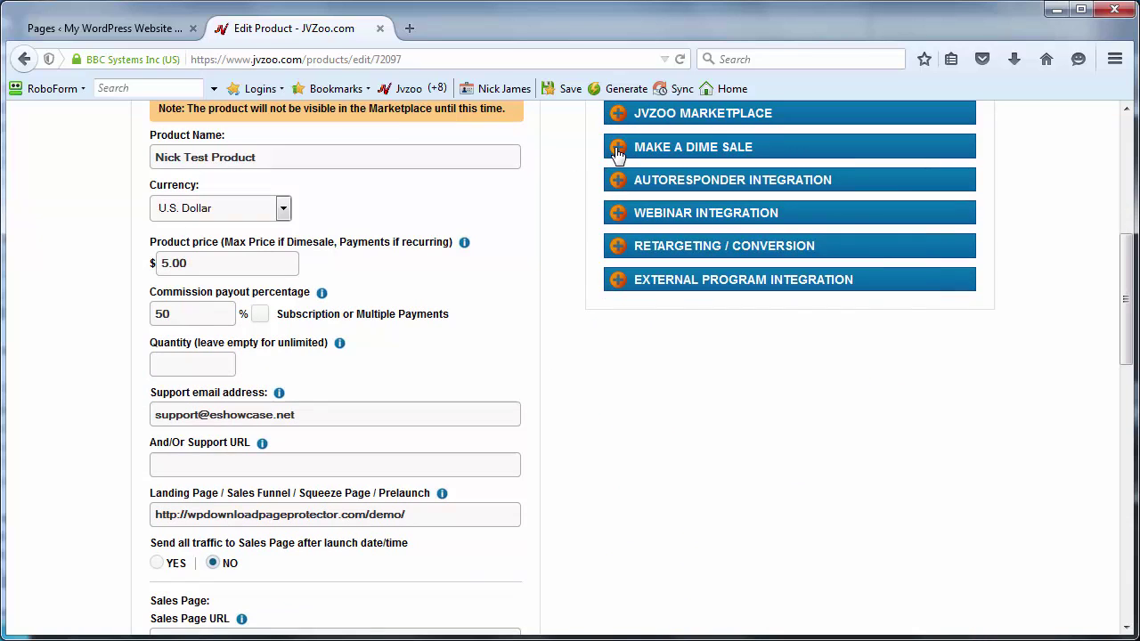
pyautogui.click(616, 150)
pyautogui.click(618, 151)
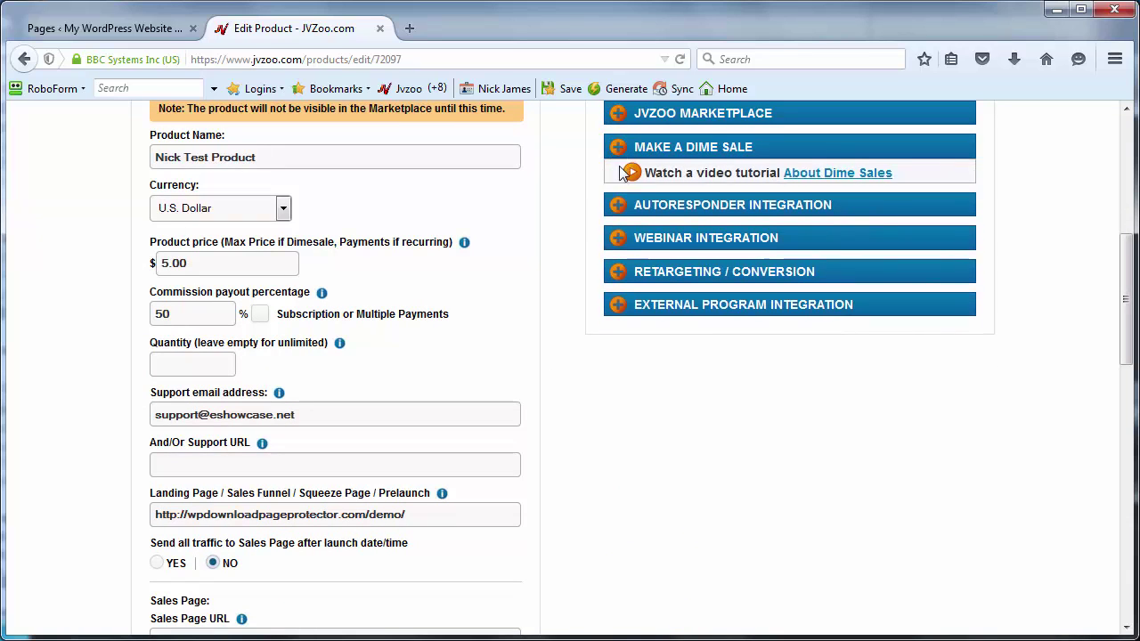
pyautogui.click(621, 182)
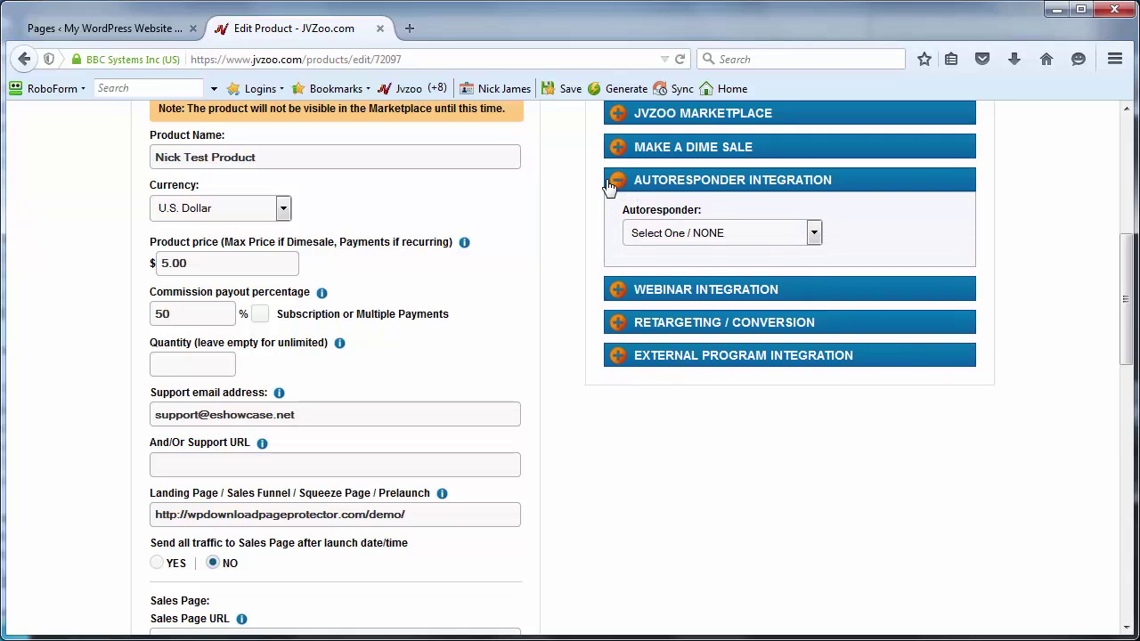
pyautogui.click(613, 184)
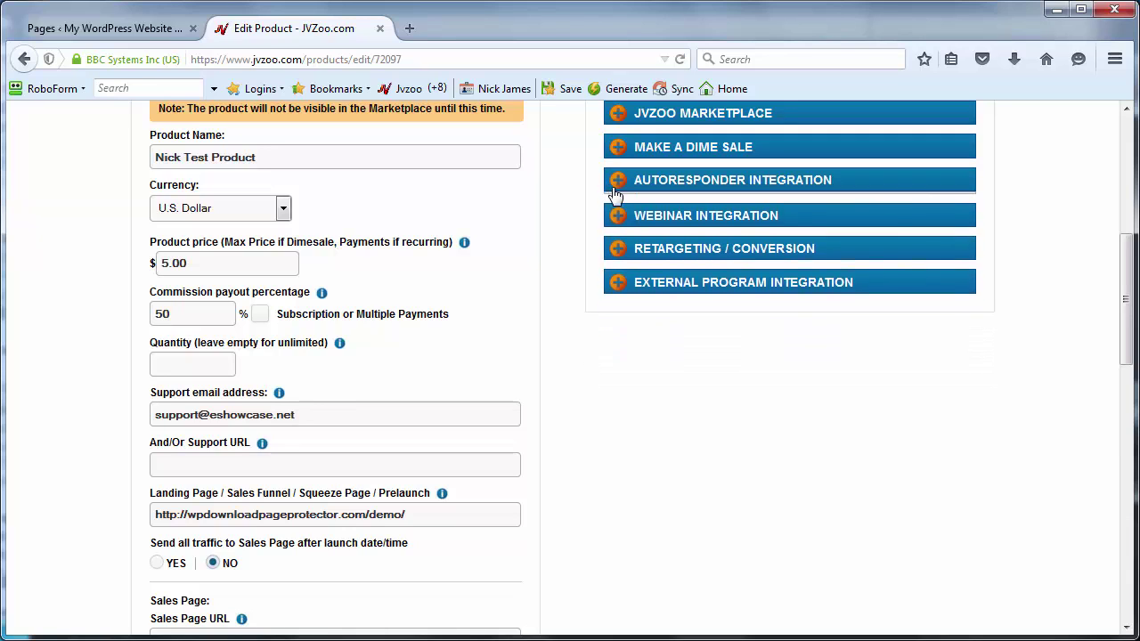
pyautogui.click(619, 216)
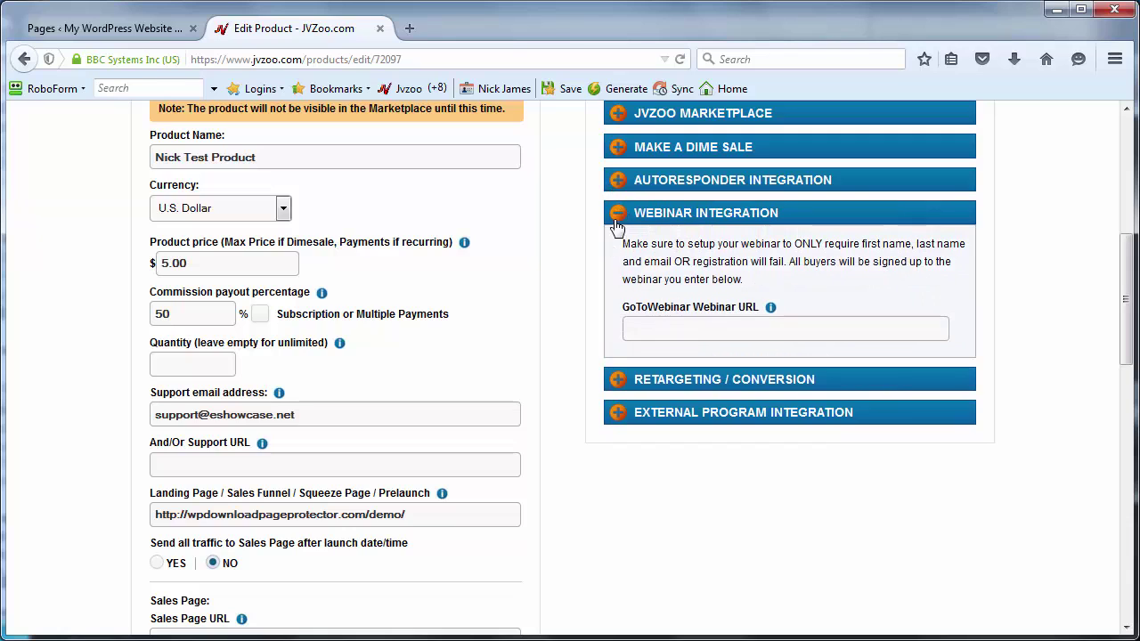
pyautogui.click(617, 248)
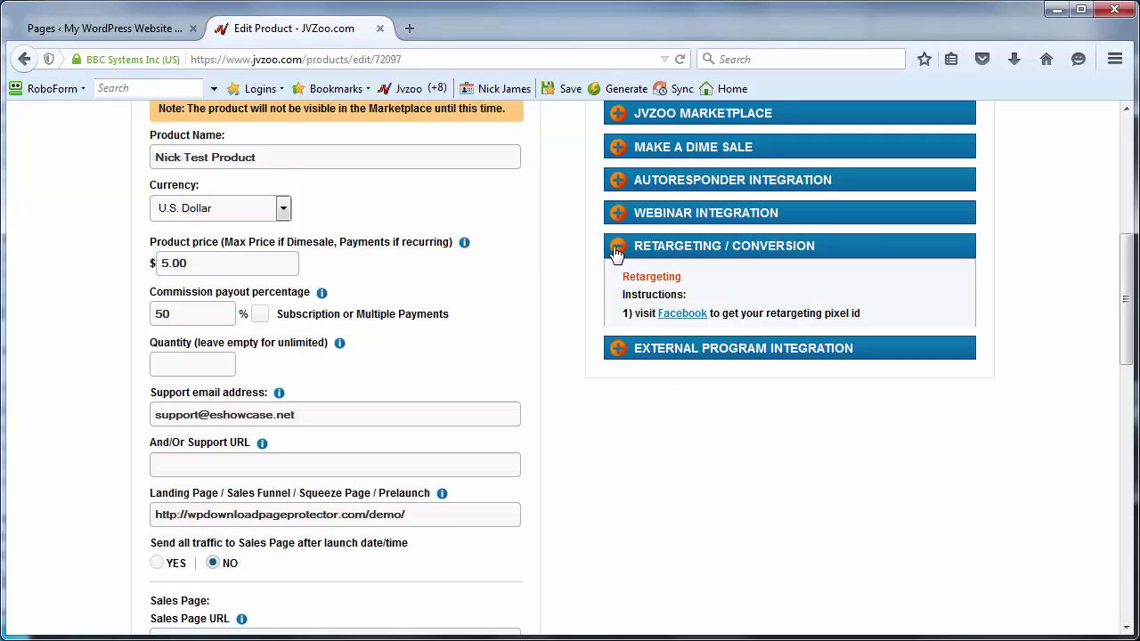
pyautogui.click(616, 248)
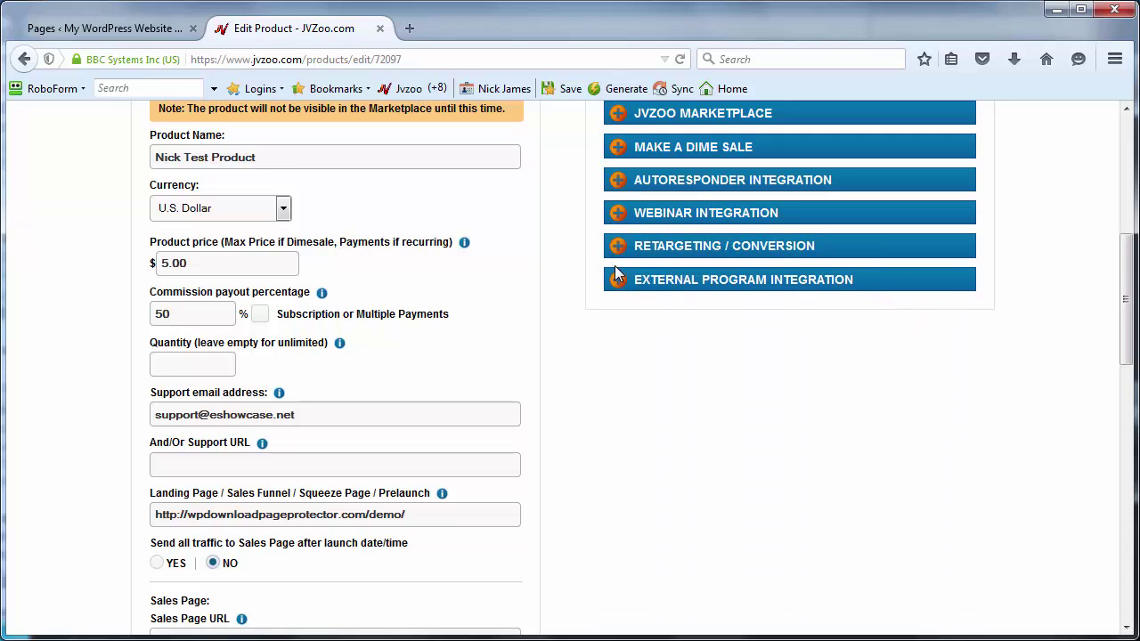
pyautogui.click(618, 280)
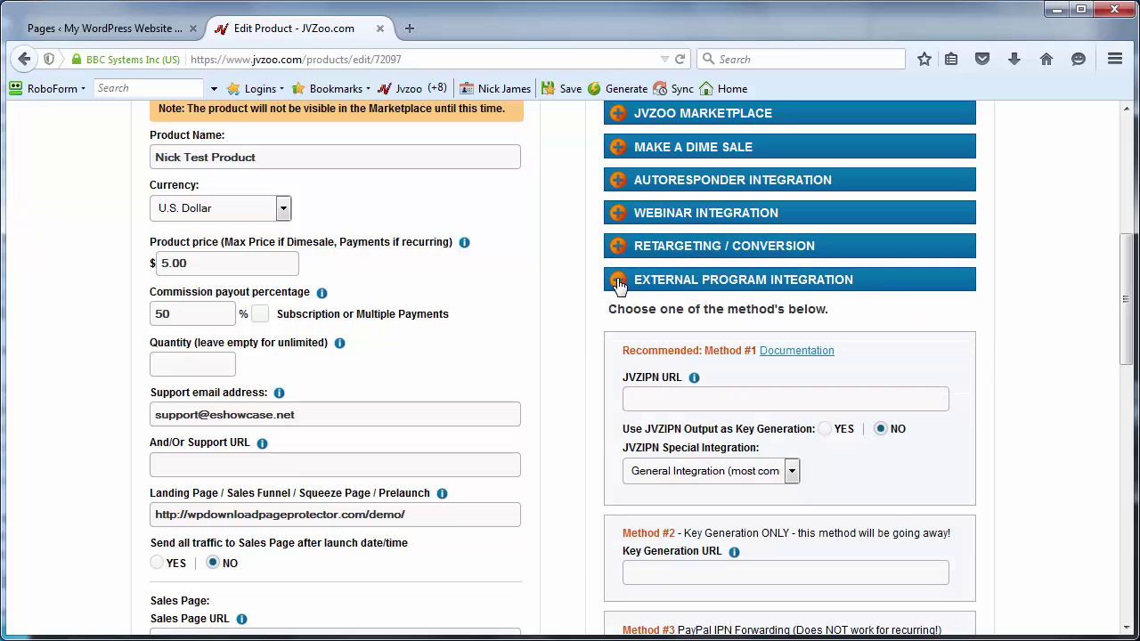
pyautogui.scroll(-5, 619, 283)
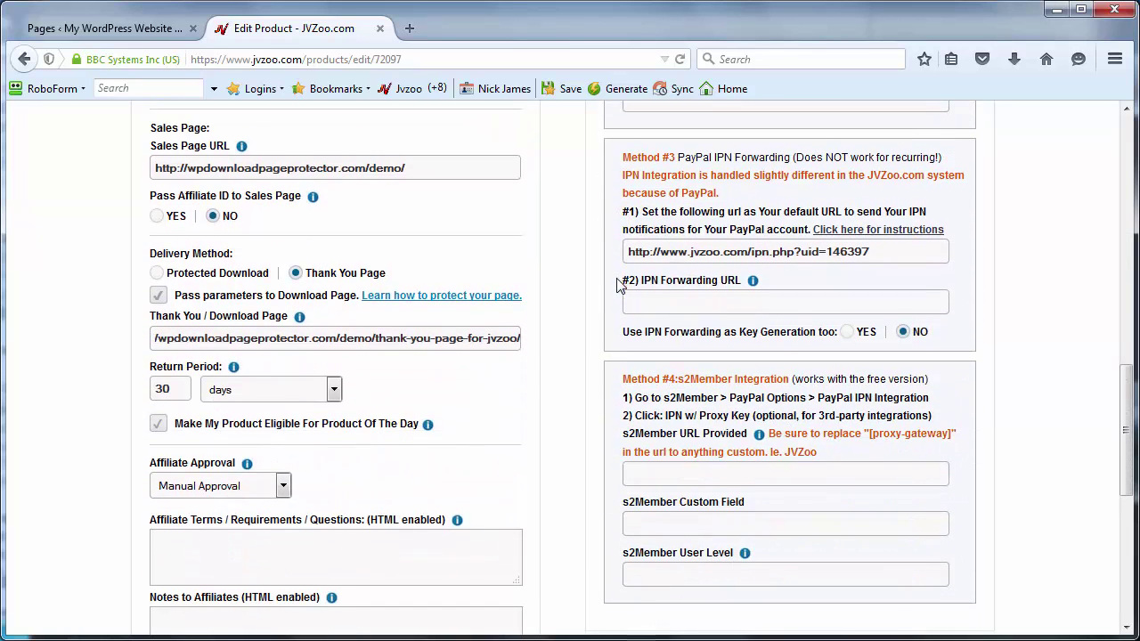
# Cut the Method #3 PayPal IPN notification URL and save the product
pyautogui.moveTo(826, 256); pyautogui.dragTo(567, 270)
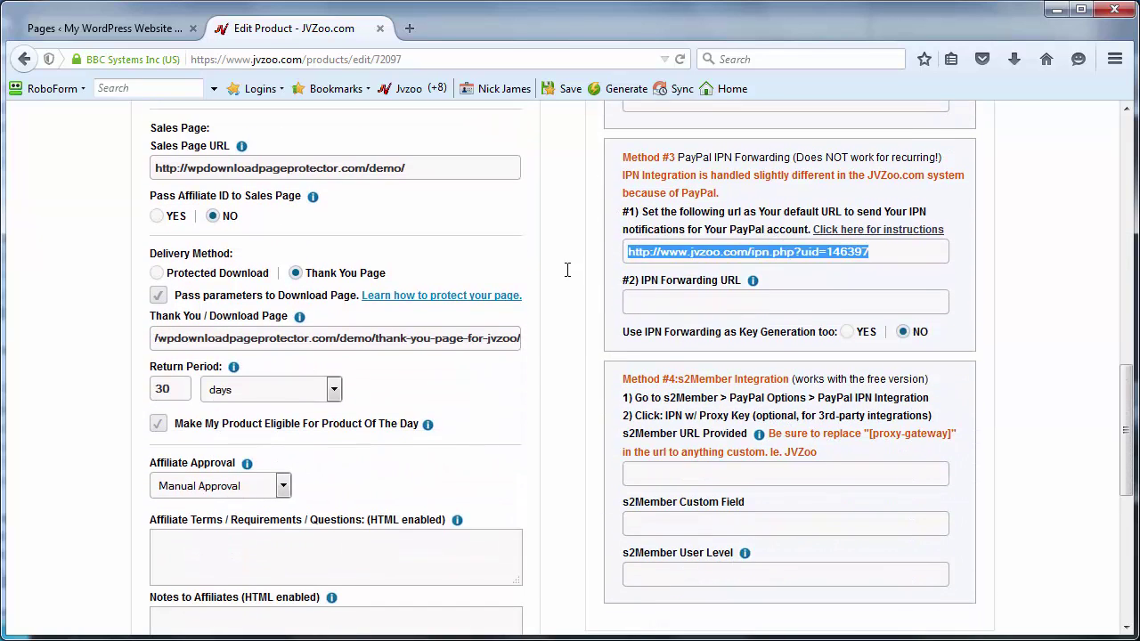
pyautogui.hotkey('ctrl', 'x')
pyautogui.scroll(-2, 628, 276)
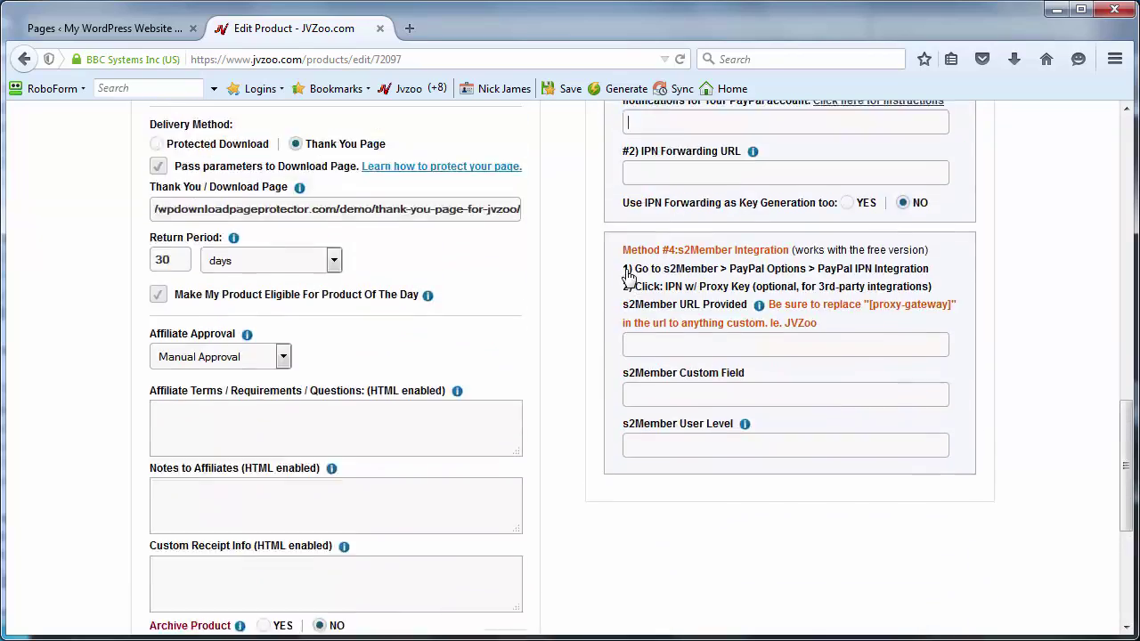
pyautogui.scroll(6, 628, 267)
pyautogui.scroll(3, 627, 258)
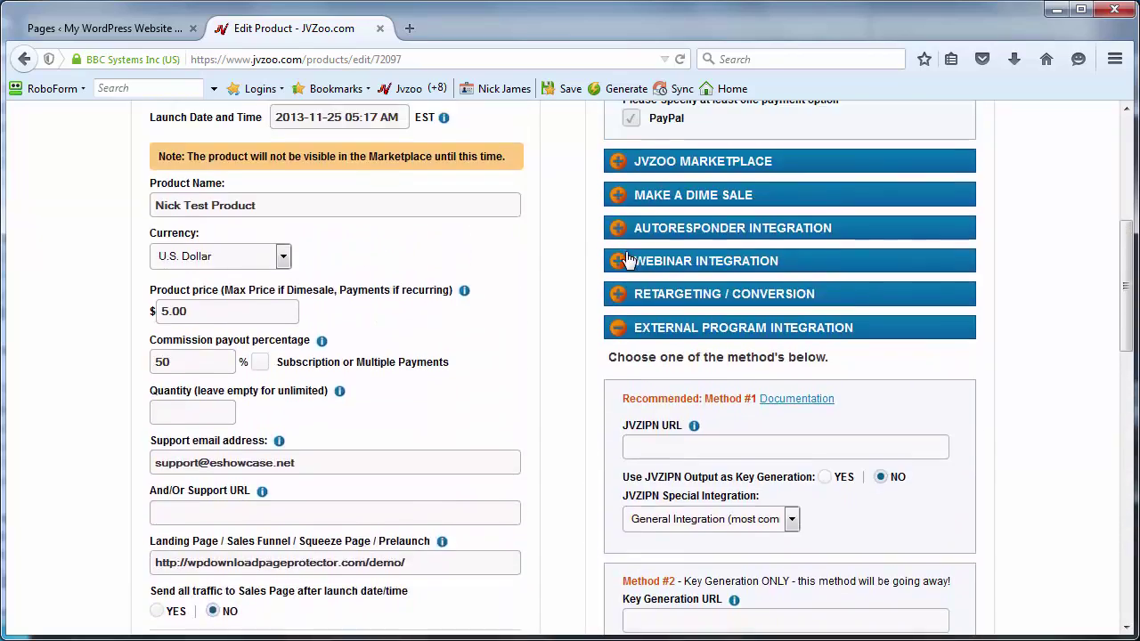
pyautogui.scroll(-3, 623, 258)
pyautogui.scroll(3, 917, 332)
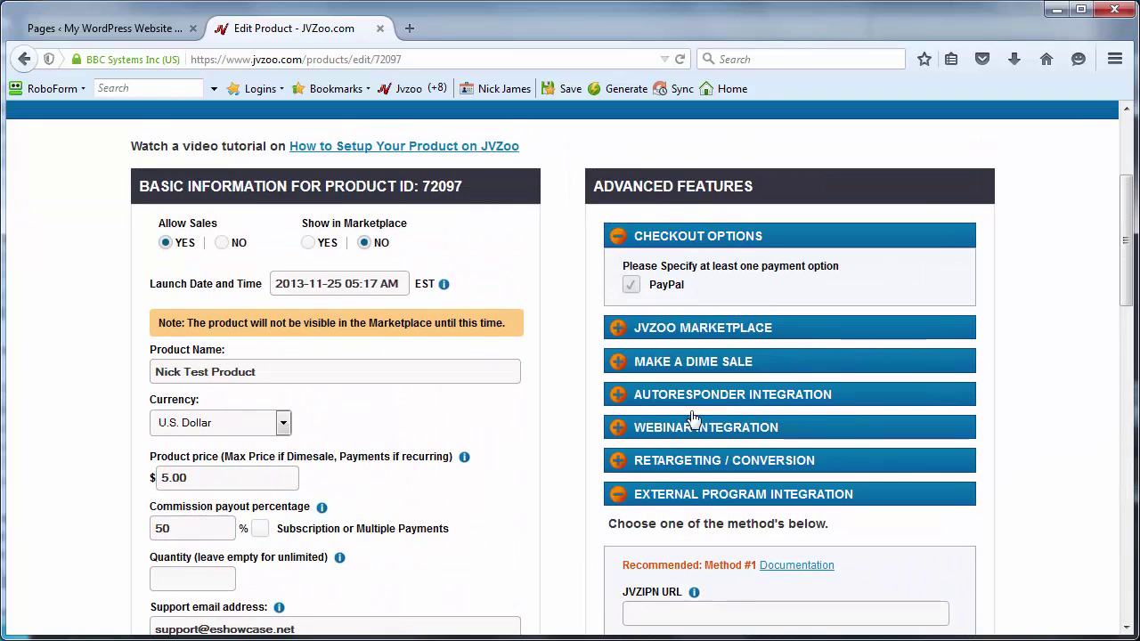
pyautogui.scroll(-8, 552, 463)
pyautogui.scroll(-5, 561, 425)
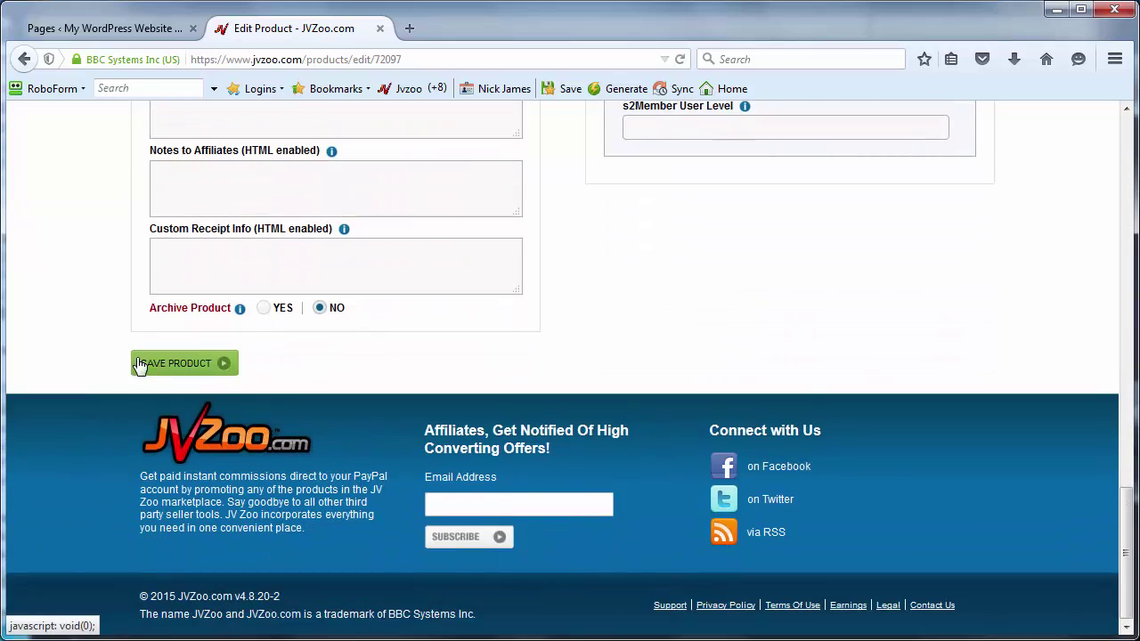
pyautogui.click(167, 366)
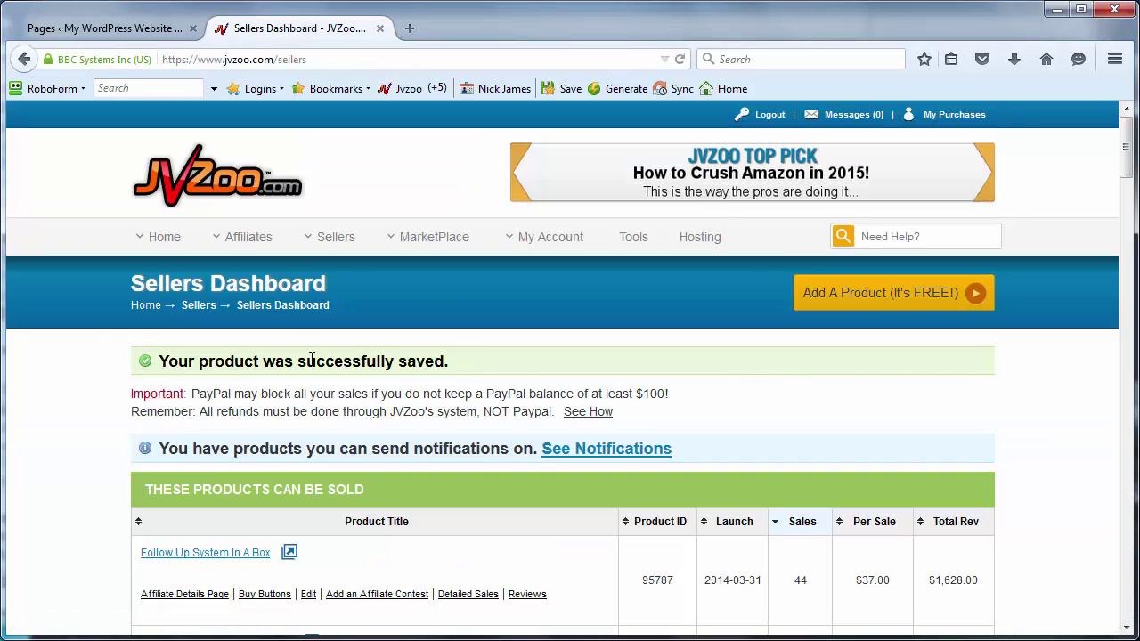
# Generate a test purchase code for Nick Test Product and follow its link to the $0.01 Secure Checkout
pyautogui.scroll(-20, 115, 401)
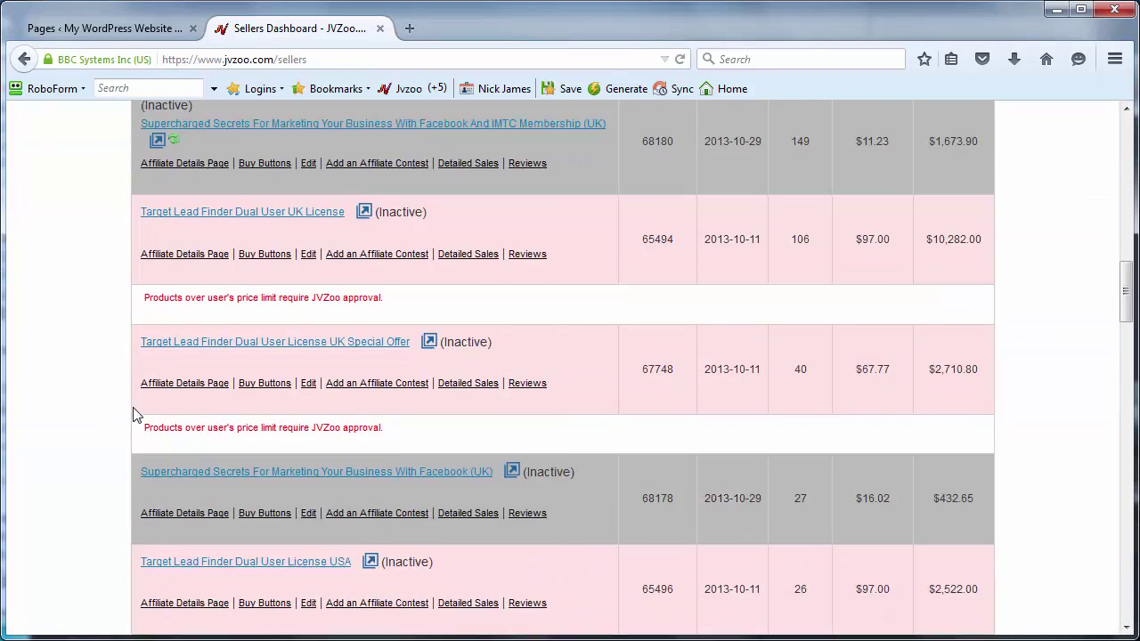
pyautogui.scroll(-10, 124, 444)
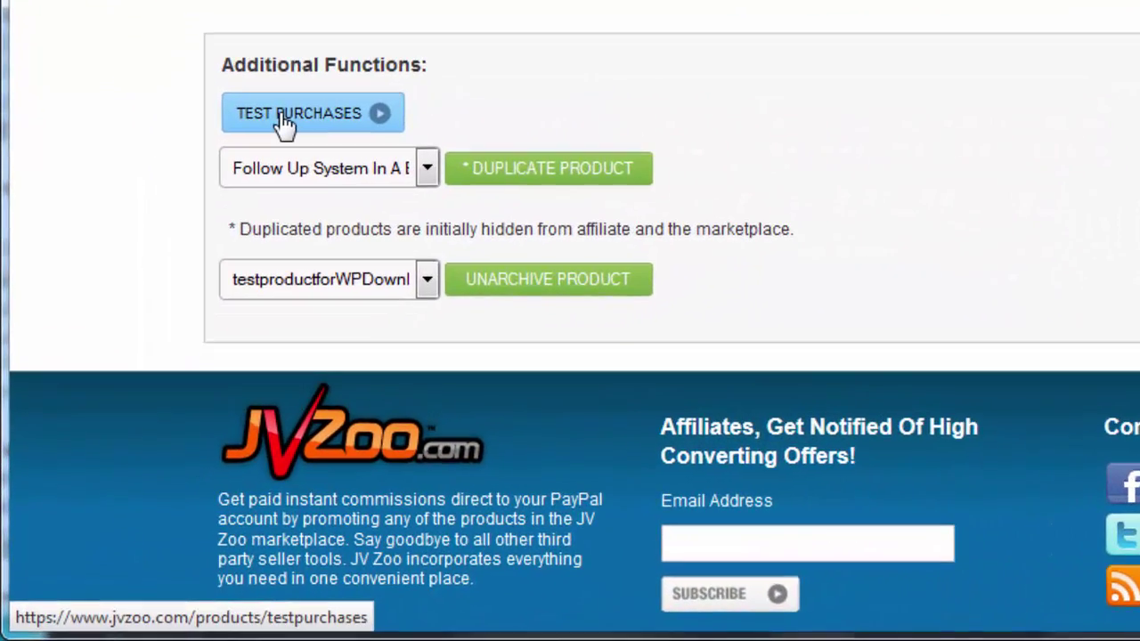
pyautogui.click(283, 125)
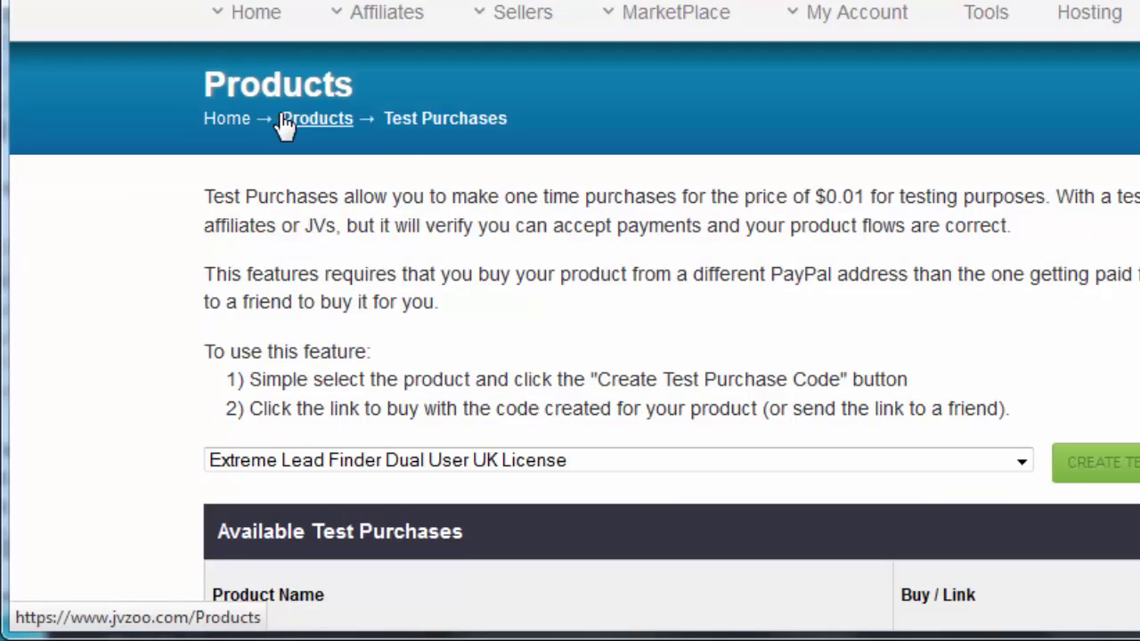
pyautogui.scroll(-5, 796, 223)
pyautogui.click(677, 93)
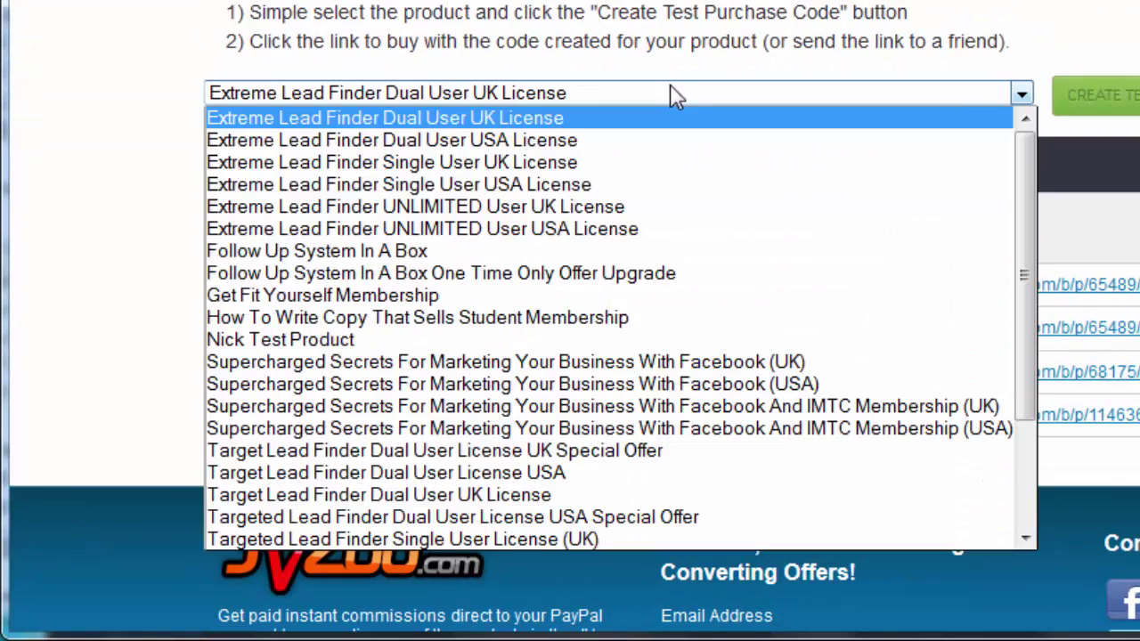
pyautogui.click(338, 340)
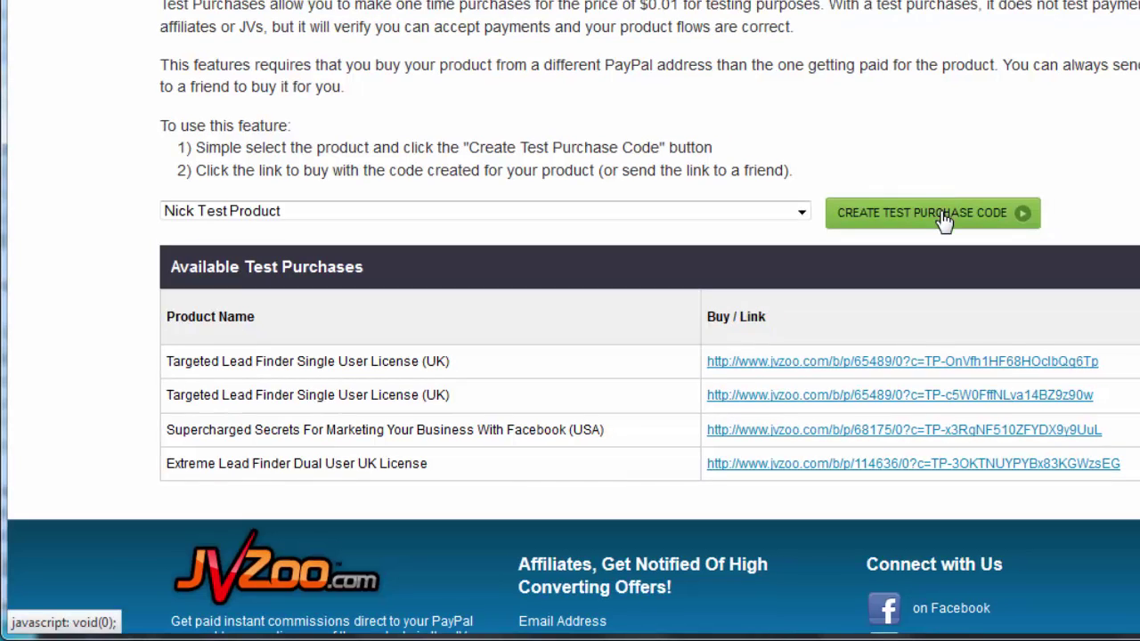
pyautogui.click(944, 214)
pyautogui.scroll(-5, 941, 224)
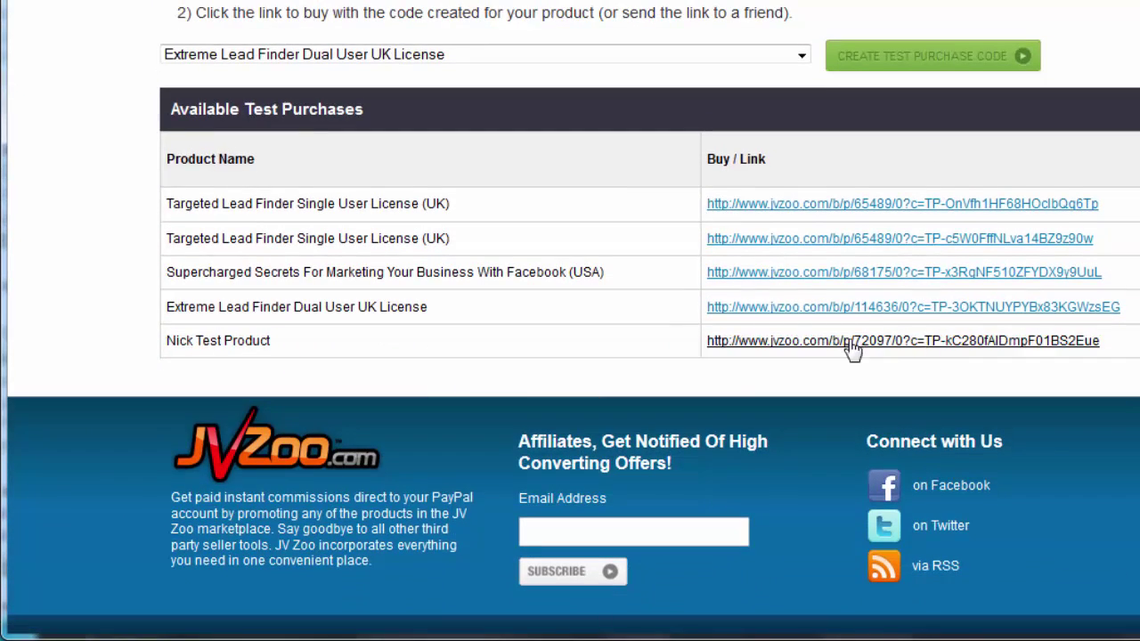
pyautogui.click(792, 346)
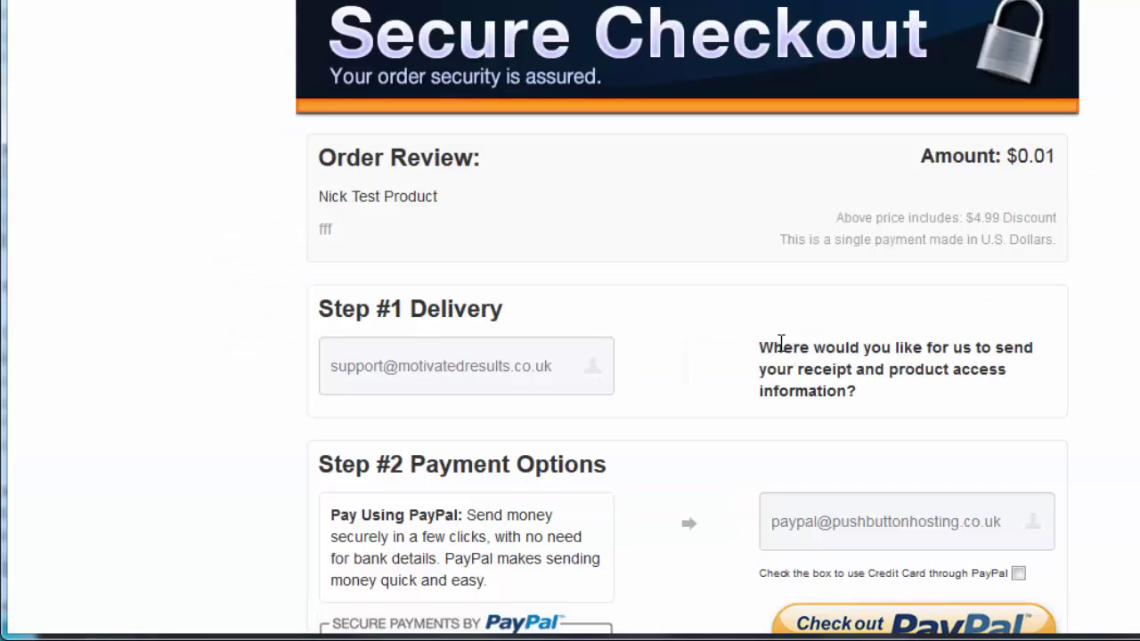
# Check out the $0.01 Nick Test Product order with PayPal
pyautogui.scroll(-2, 703, 265)
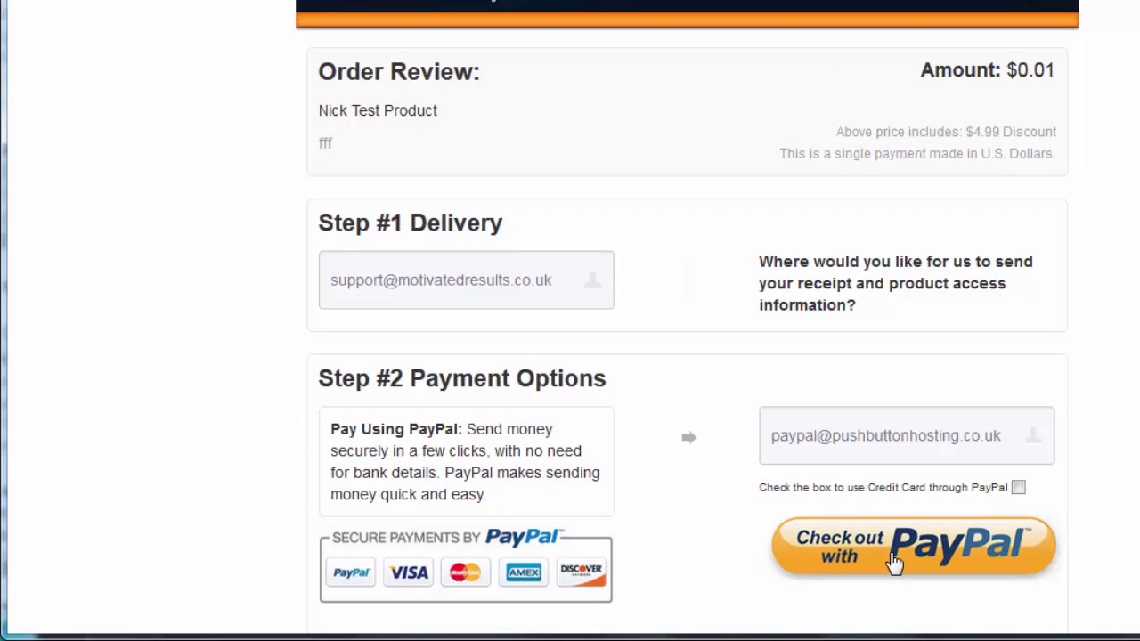
pyautogui.click(893, 561)
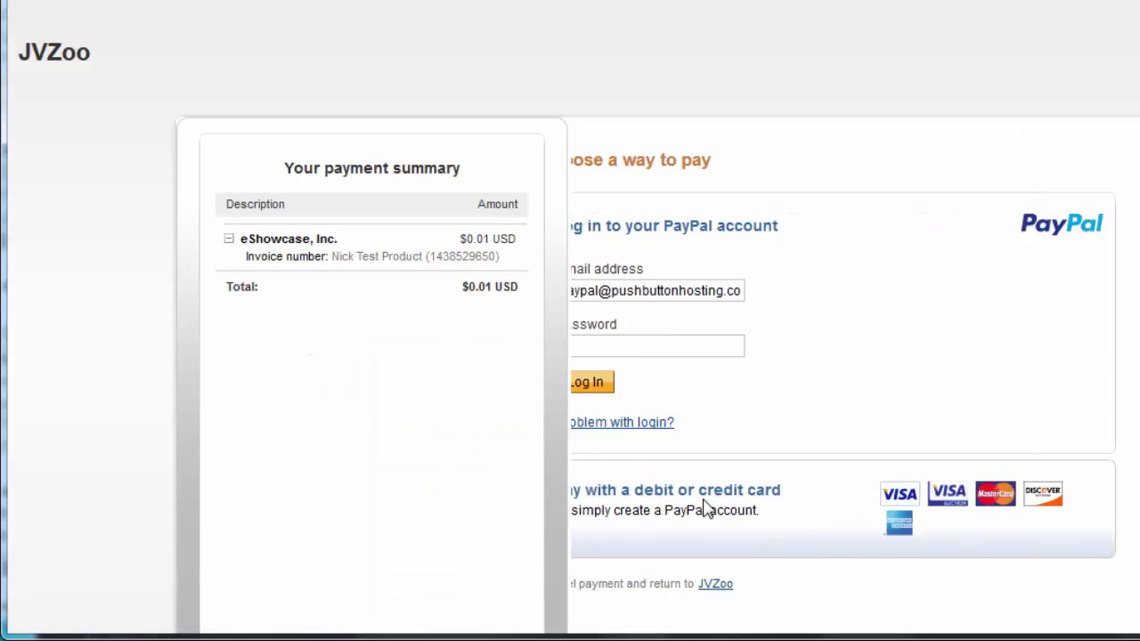
pyautogui.click(650, 359)
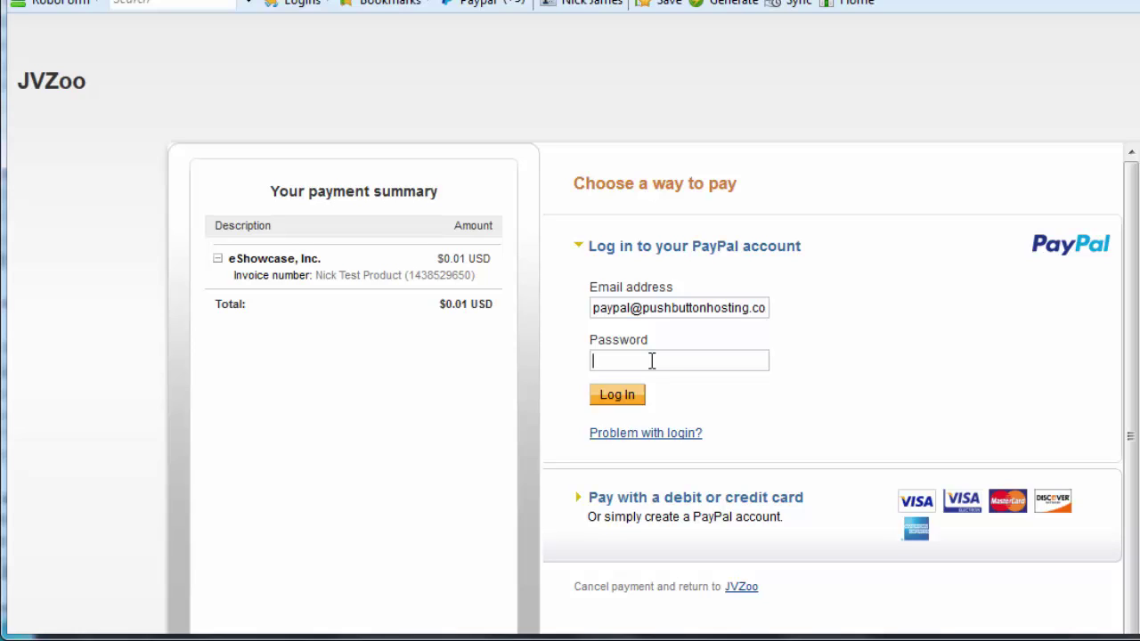
# Log into PayPal with a saved RoboForm passcard and pay the $0.01 to eShowcase, Inc
pyautogui.click(490, 4)
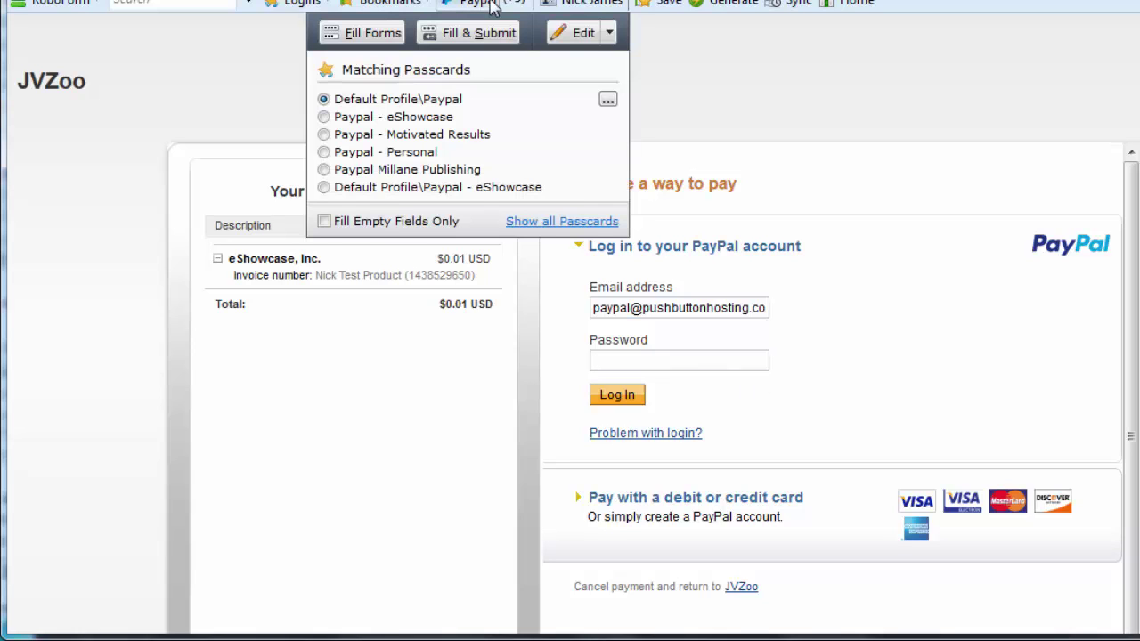
pyautogui.click(449, 134)
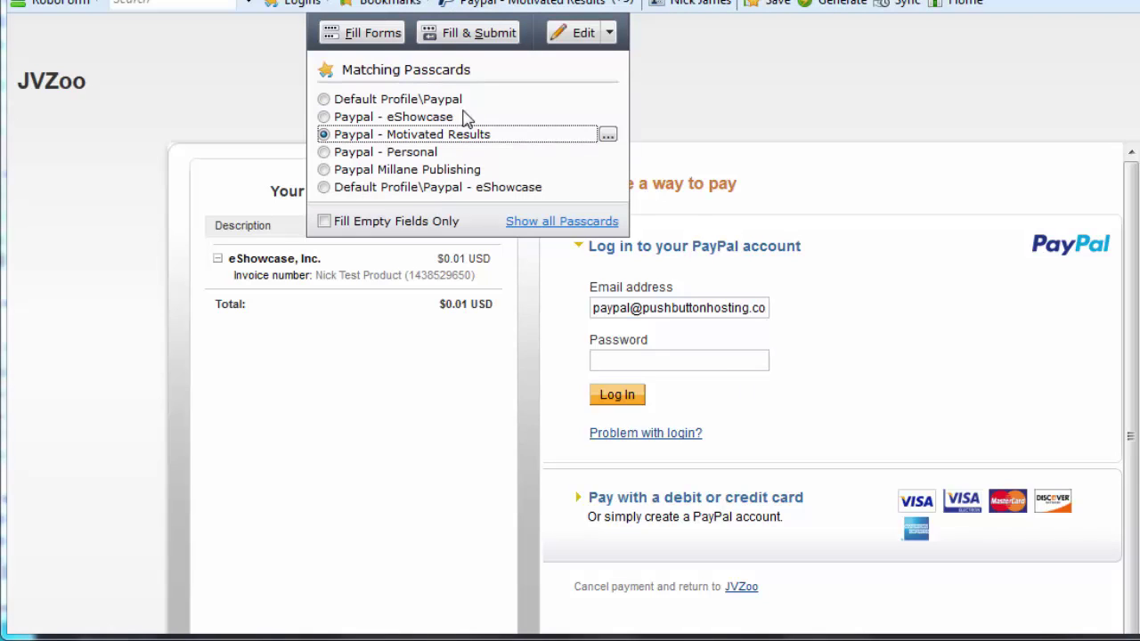
pyautogui.click(490, 33)
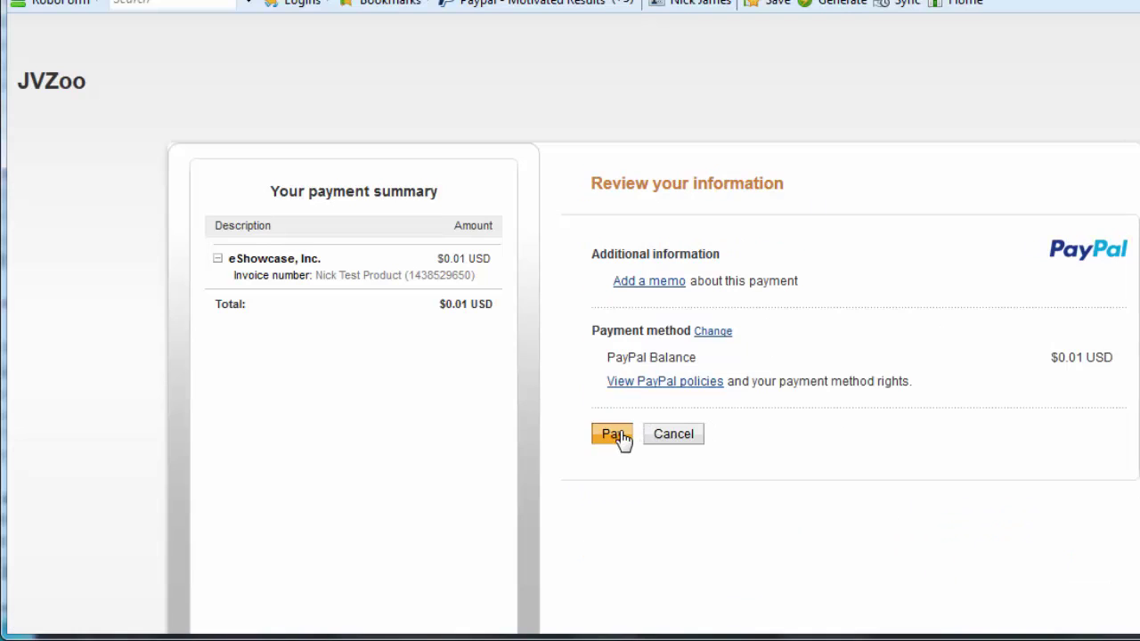
pyautogui.click(614, 433)
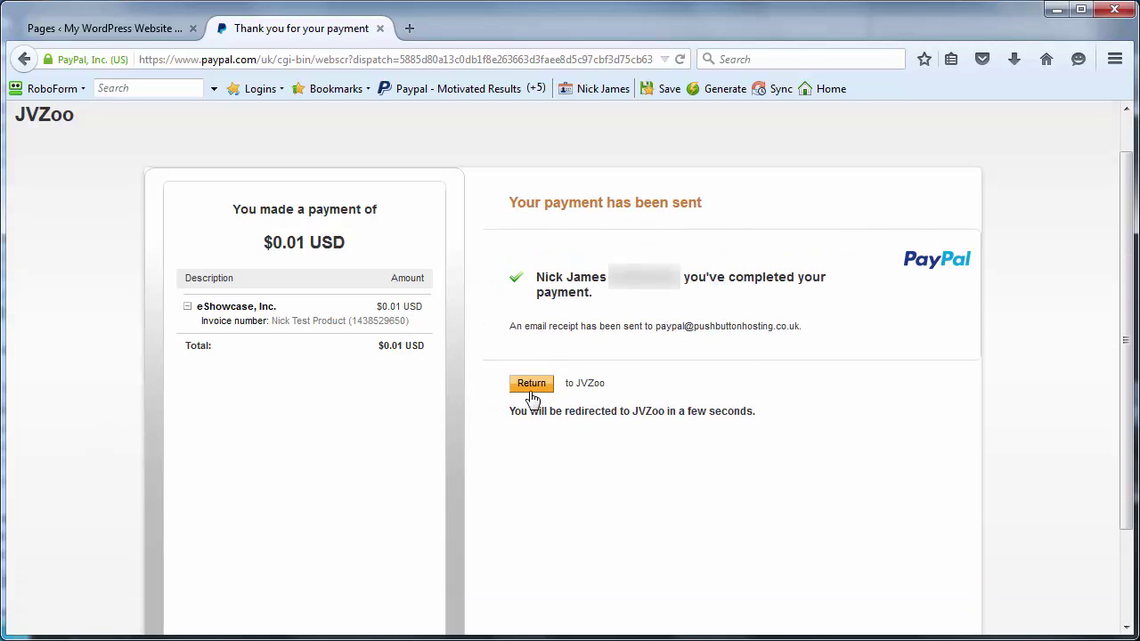
# Return to the JVZoo receipt and open the purchased product via Access Your Purchase
pyautogui.click(532, 392)
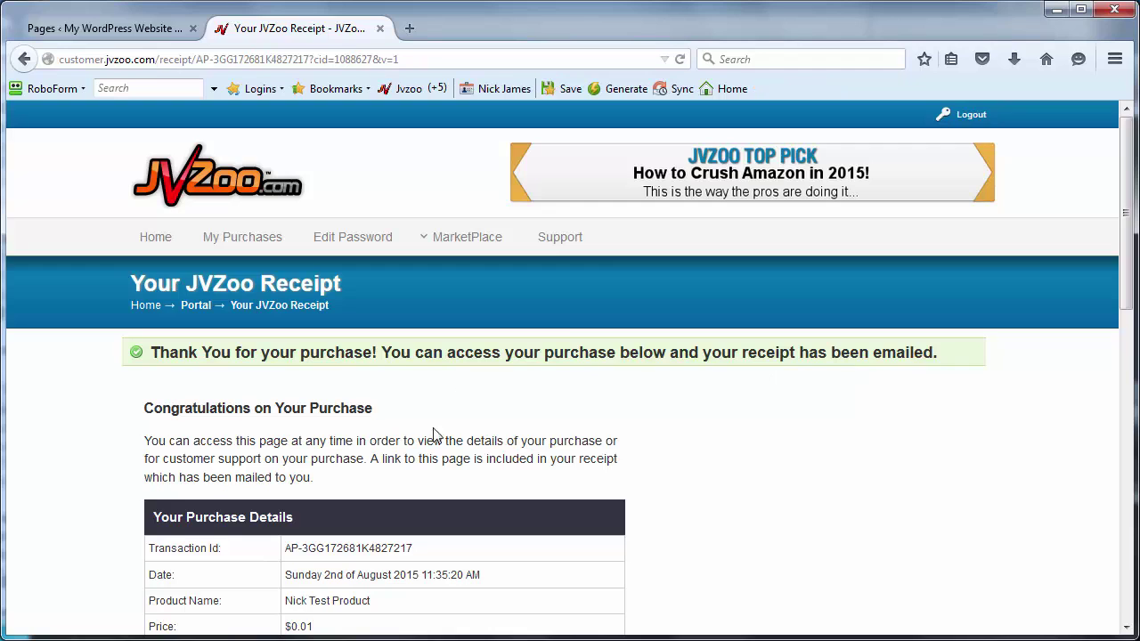
pyautogui.scroll(-1, 460, 432)
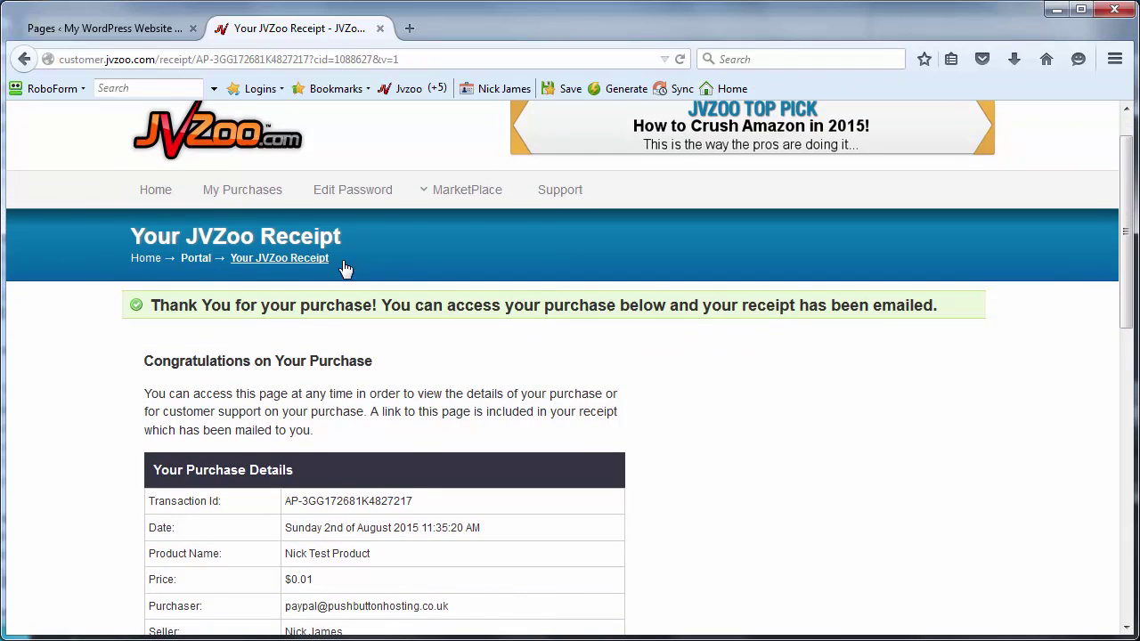
pyautogui.scroll(-10, 489, 298)
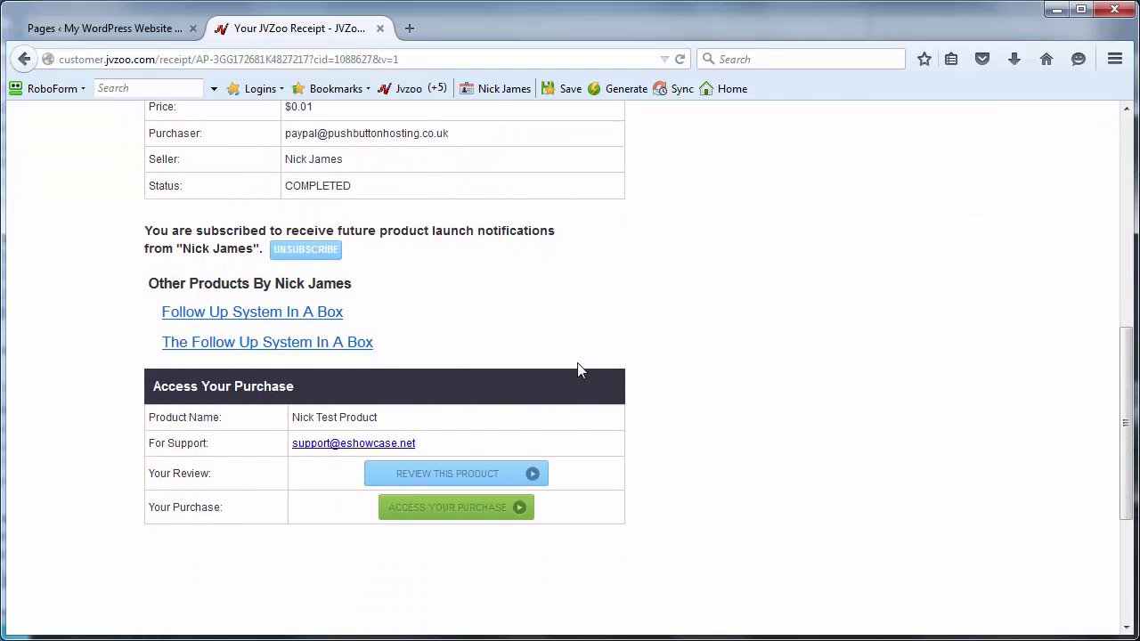
pyautogui.scroll(-2, 626, 348)
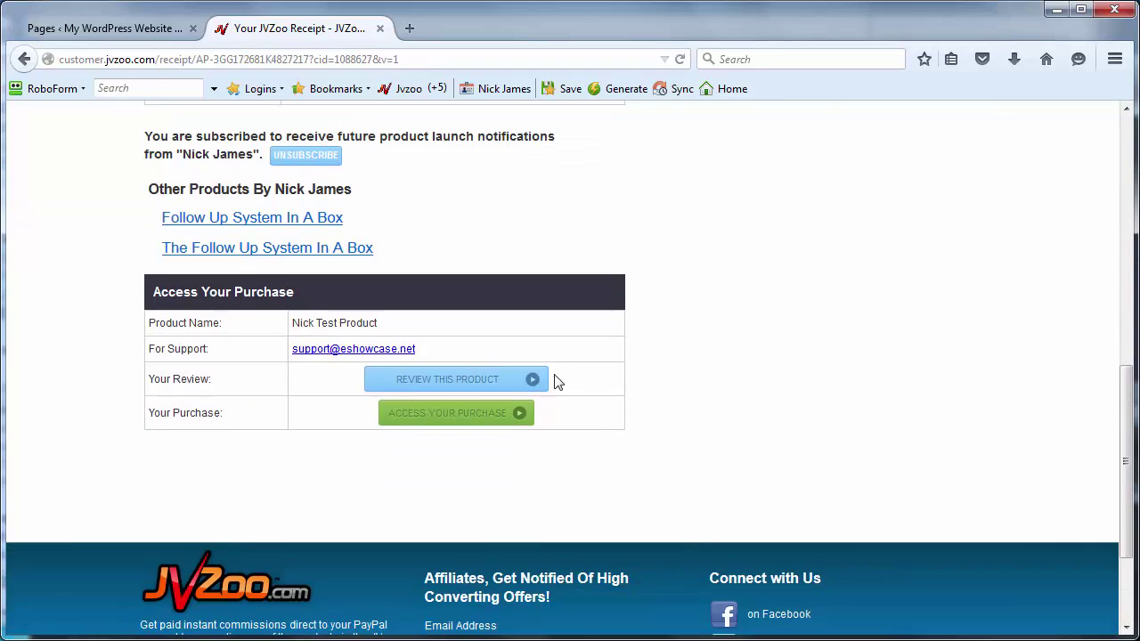
pyautogui.click(442, 421)
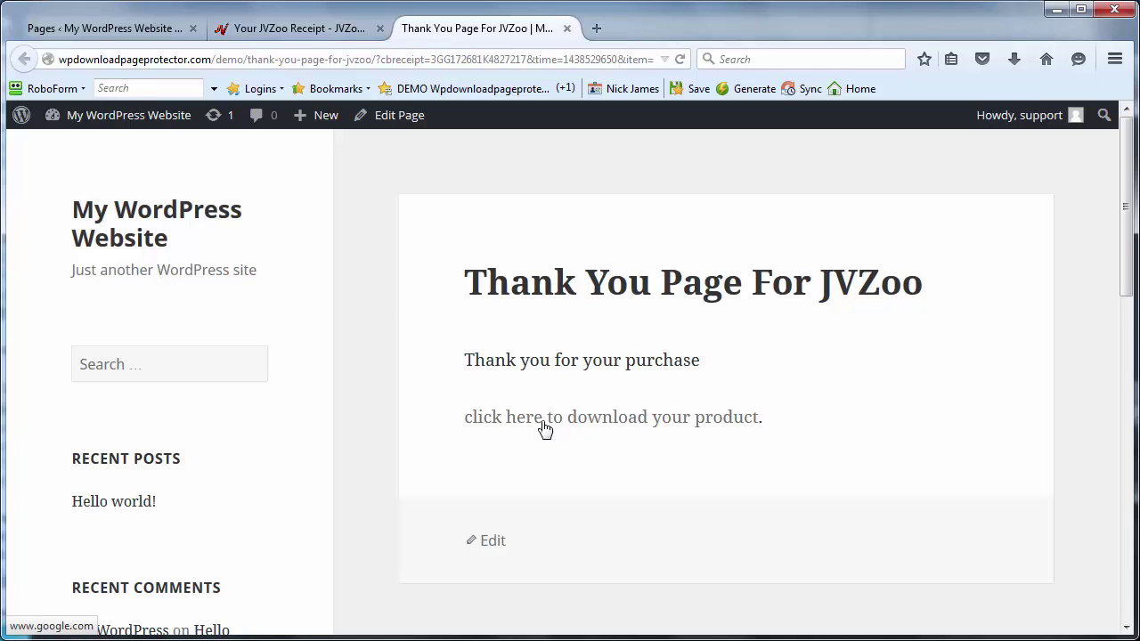
# Go back from the WordPress thank-you page to the Your JVZoo Receipt tab
pyautogui.click(307, 29)
pyautogui.scroll(10, 211, 208)
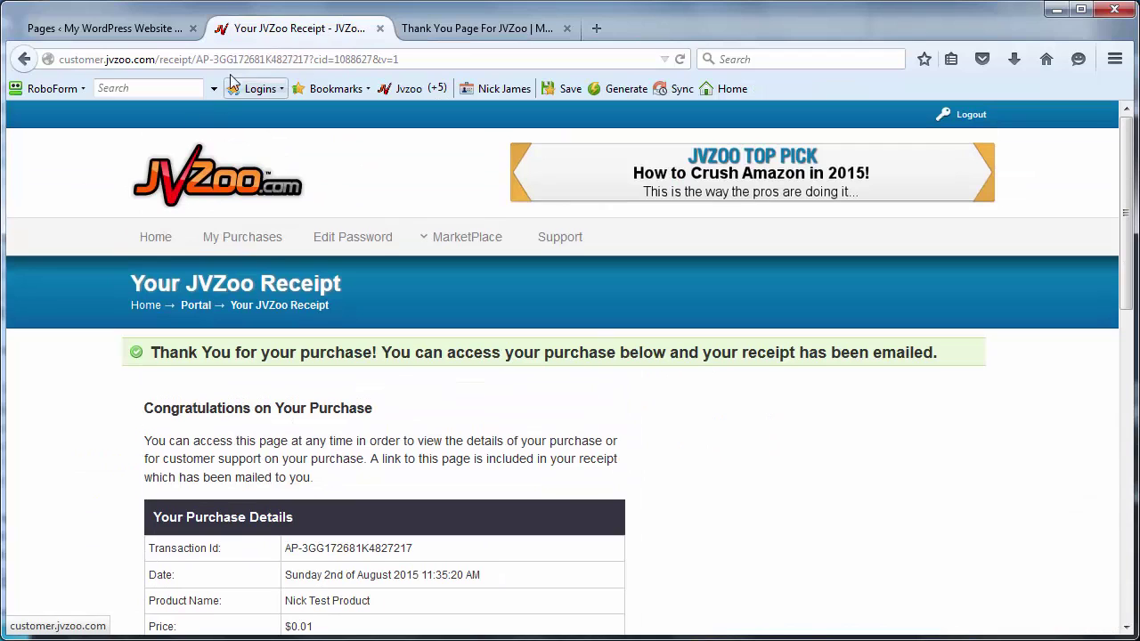
pyautogui.click(248, 56)
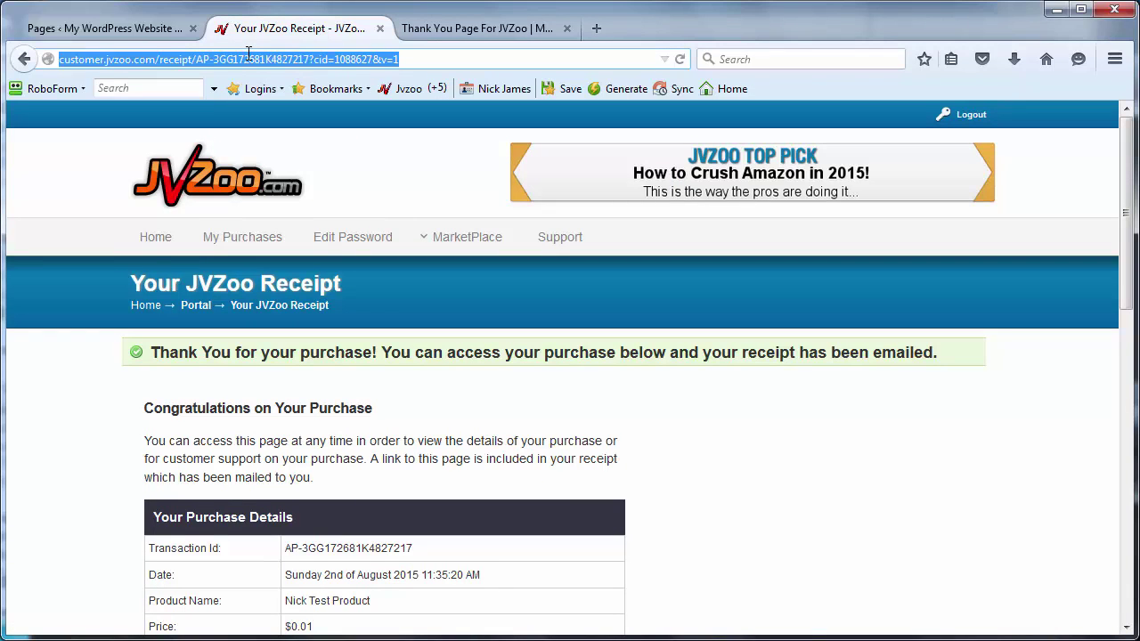
pyautogui.write('www.')
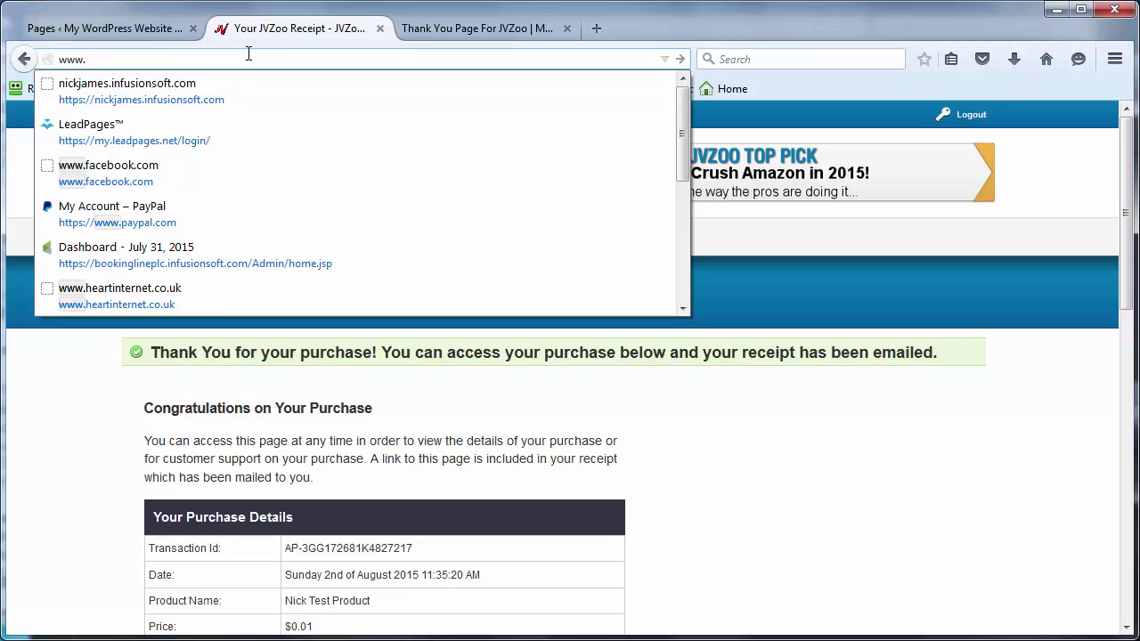
pyautogui.write('jvzoo.com/')
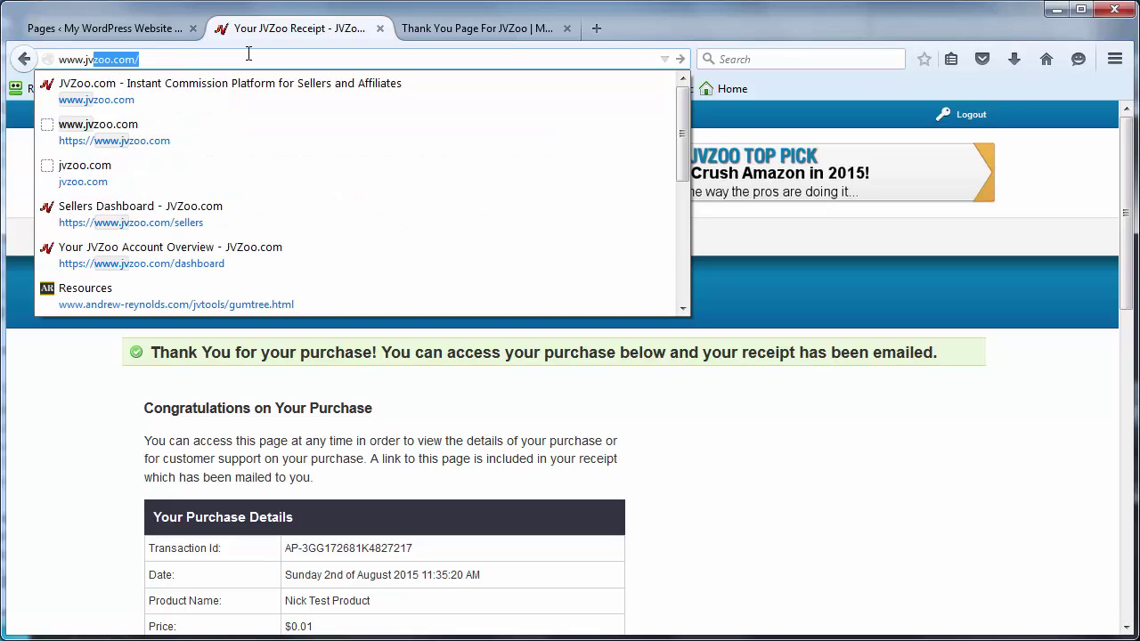
pyautogui.press('Return')
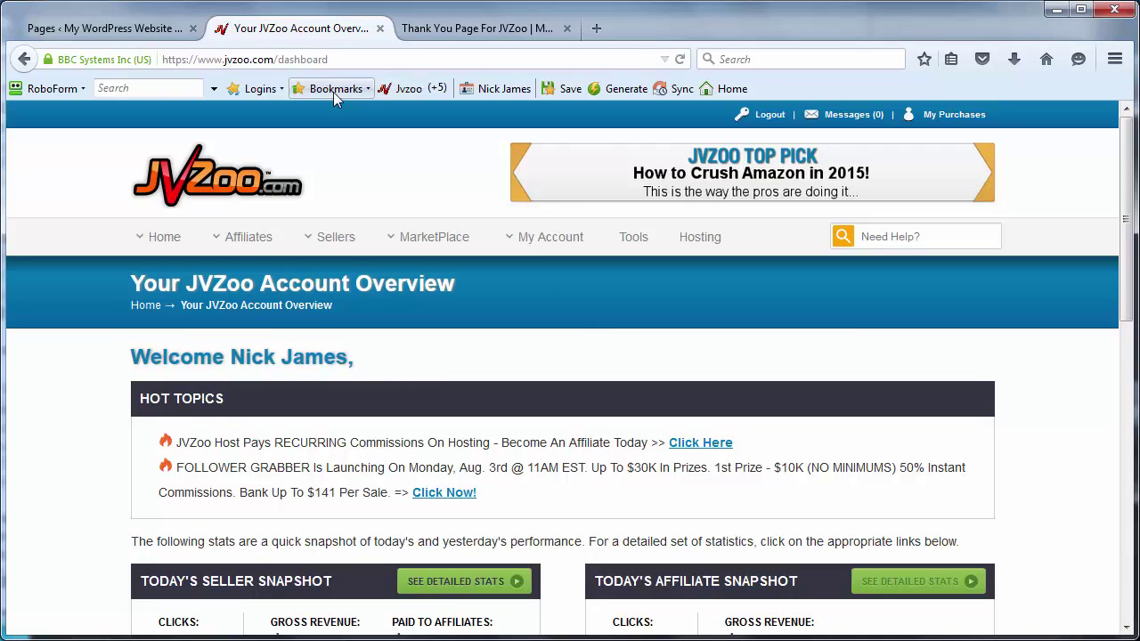
# Edit Nick Test Product (ID 72097) from the Sellers Dashboard and review its Thank You Page delivery settings
pyautogui.moveTo(185, 242)
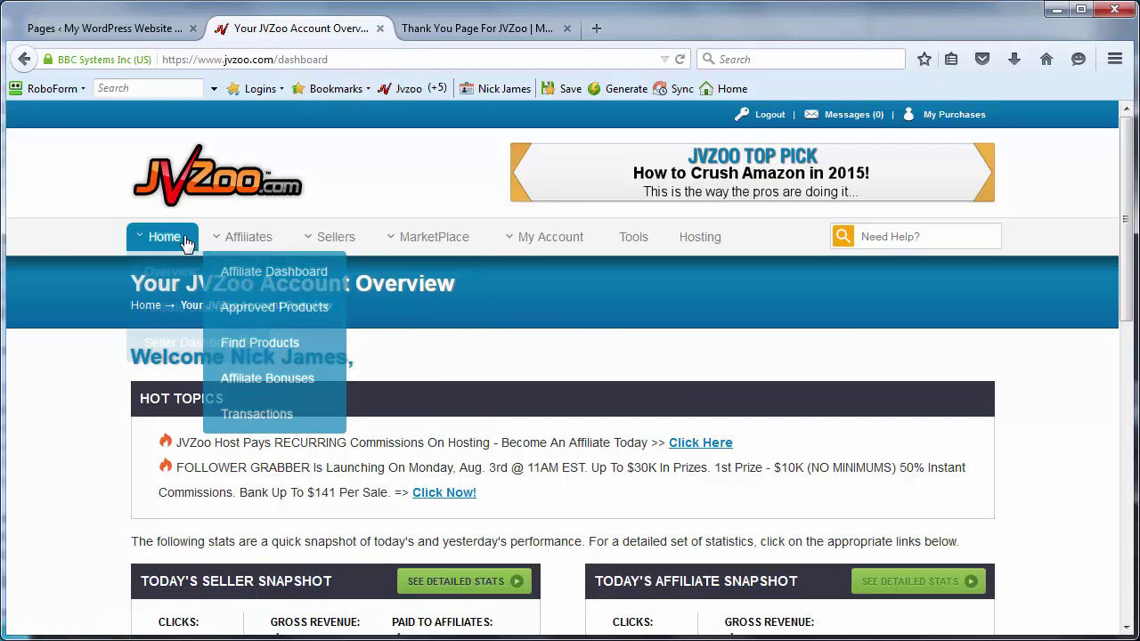
pyautogui.moveTo(204, 347)
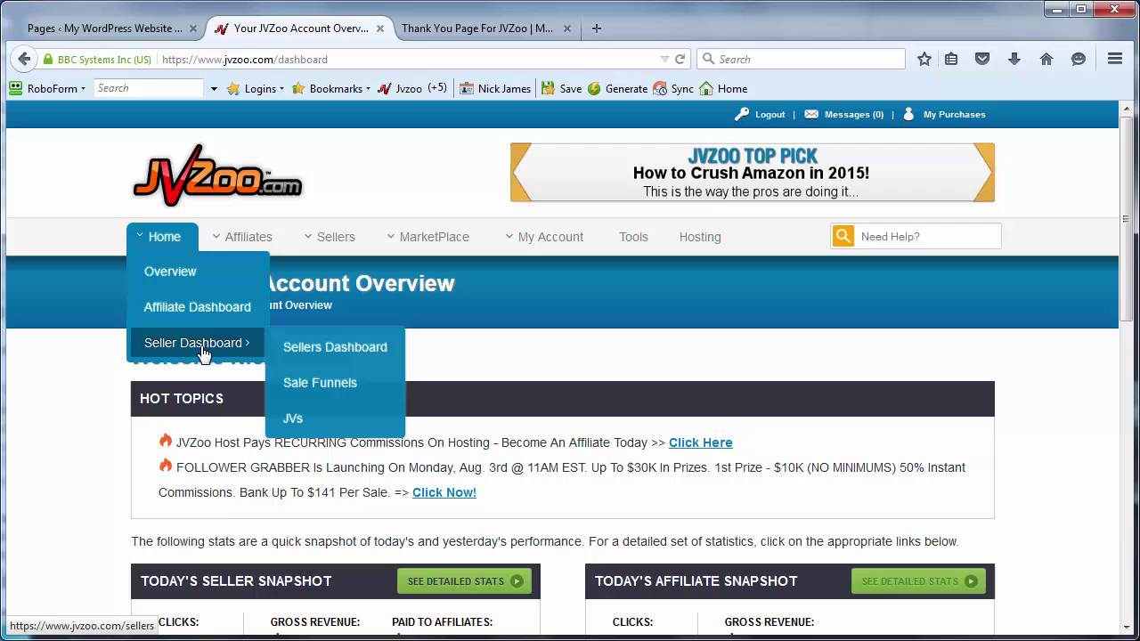
pyautogui.click(323, 347)
pyautogui.scroll(-3, 288, 352)
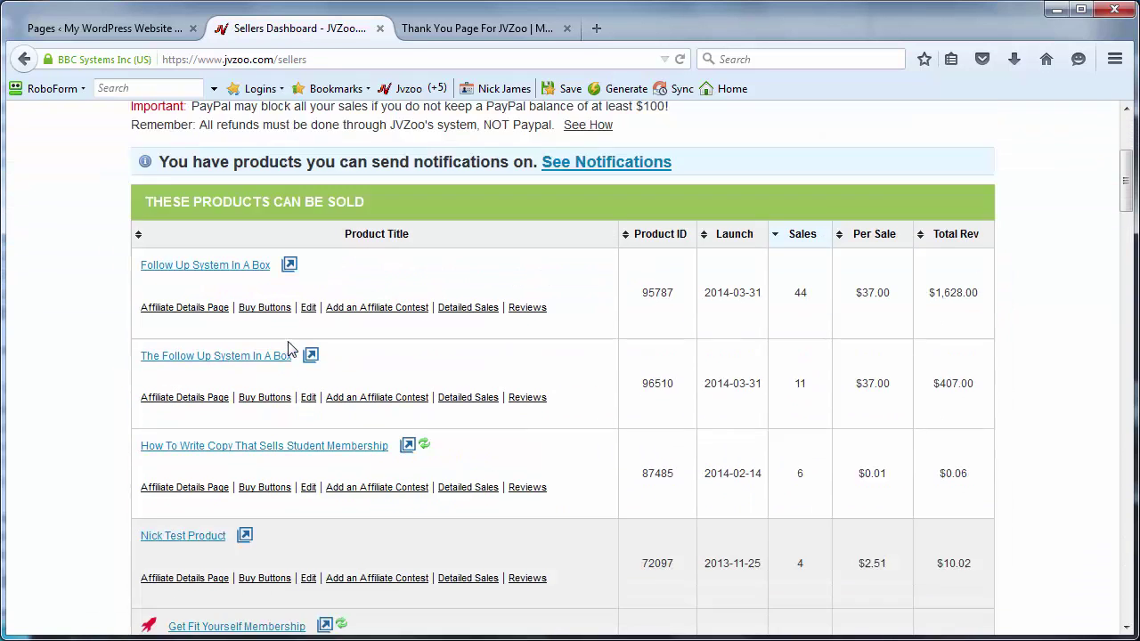
pyautogui.scroll(-3, 288, 347)
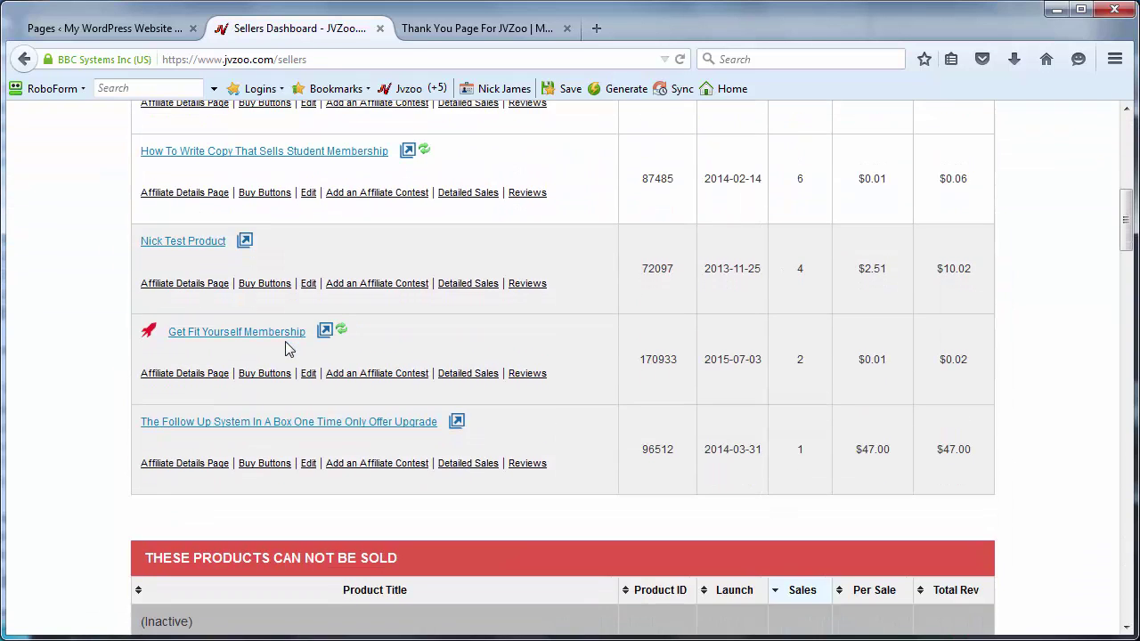
pyautogui.click(308, 283)
pyautogui.scroll(-3, 264, 312)
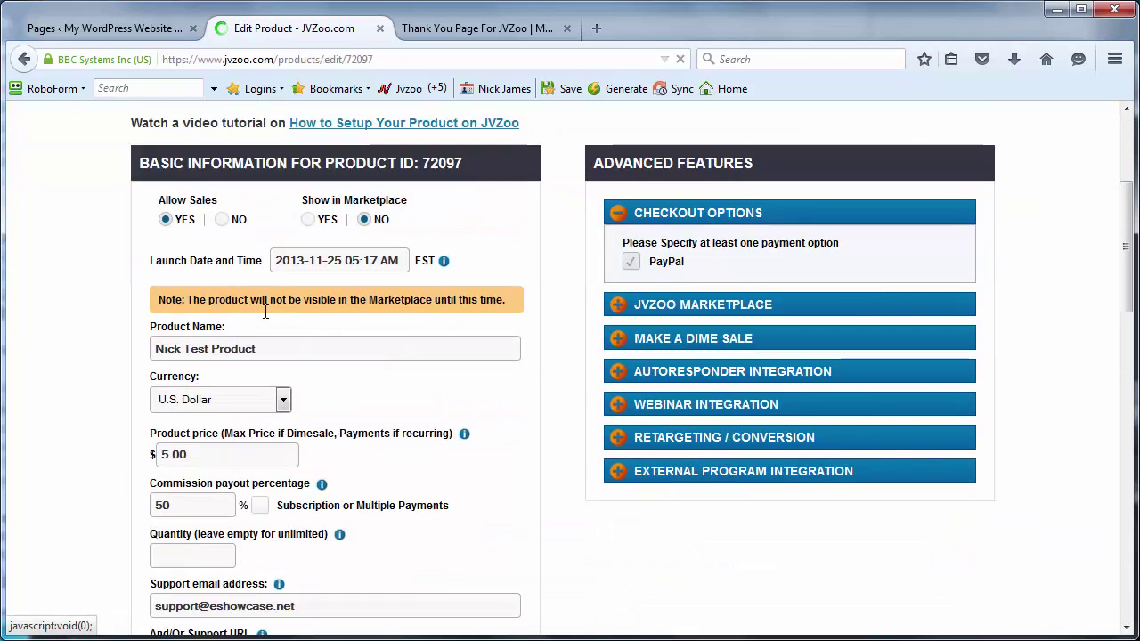
pyautogui.scroll(-7, 264, 312)
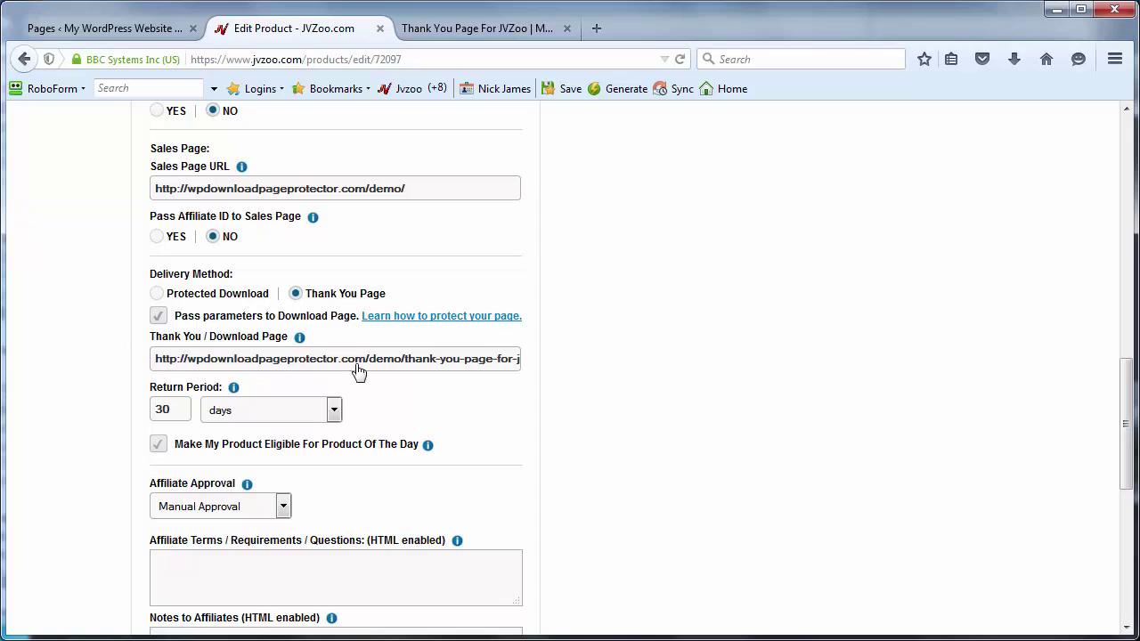
pyautogui.moveTo(157, 326)
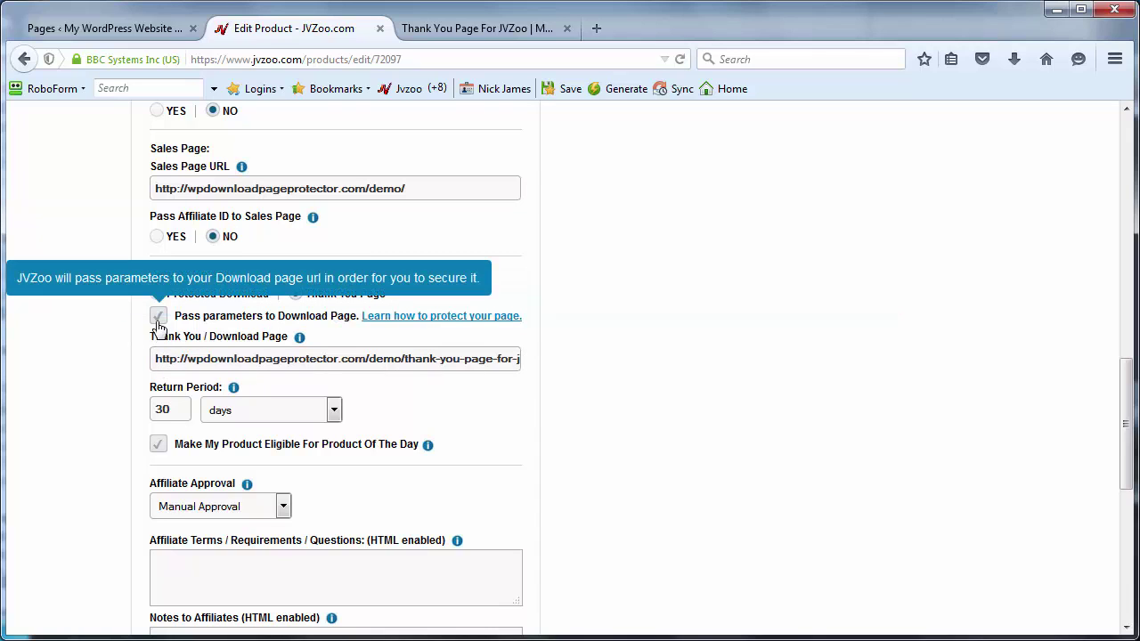